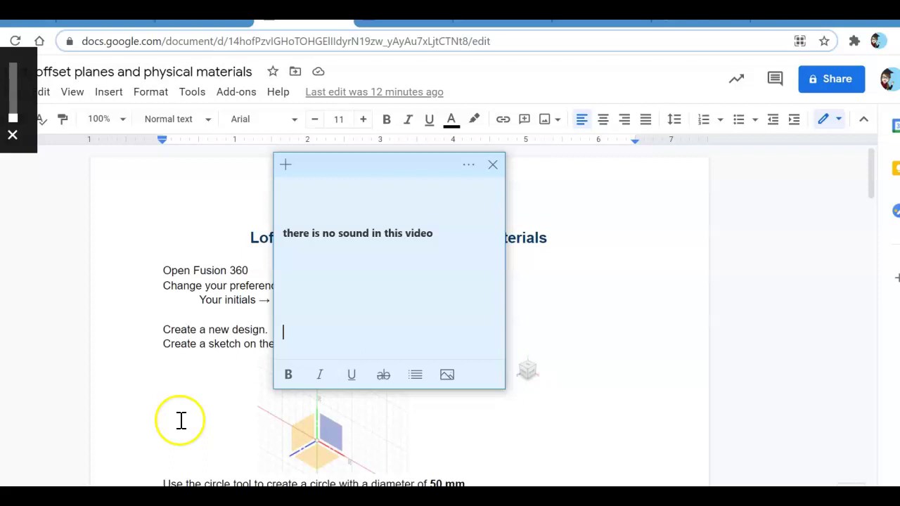
# Close the 'there is no sound in this video' sticky note and the Sticky Notes list.
pyautogui.moveTo(466, 233)
pyautogui.mouseDown()
pyautogui.moveTo(281, 233)
pyautogui.moveTo(442, 233)
pyautogui.mouseUp()
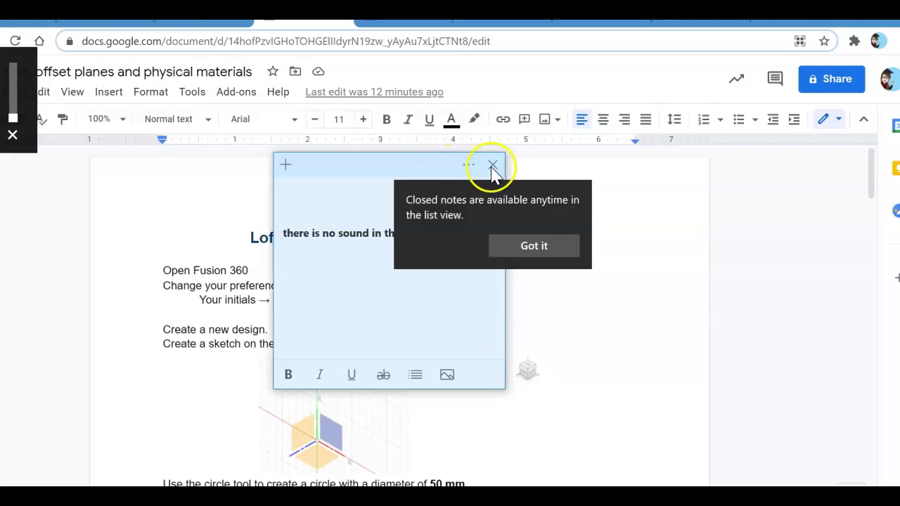
pyautogui.click(539, 244)
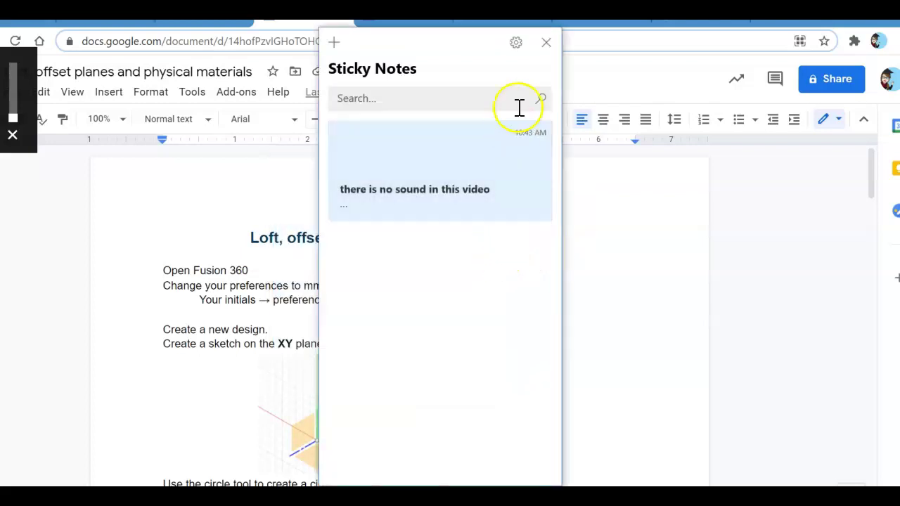
pyautogui.click(545, 44)
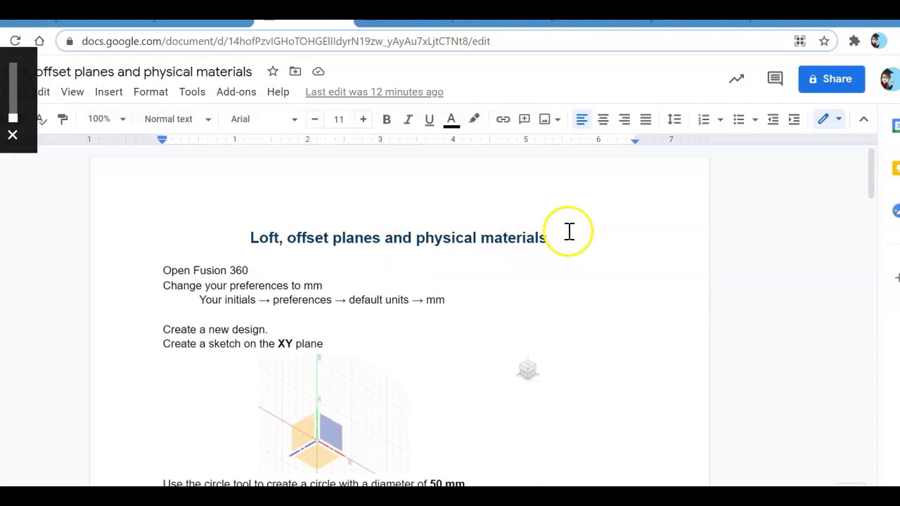
# Give the 'Loft, offset planes and physical materials' heading a yellow highlight.
pyautogui.moveTo(552, 236); pyautogui.dragTo(246, 225)
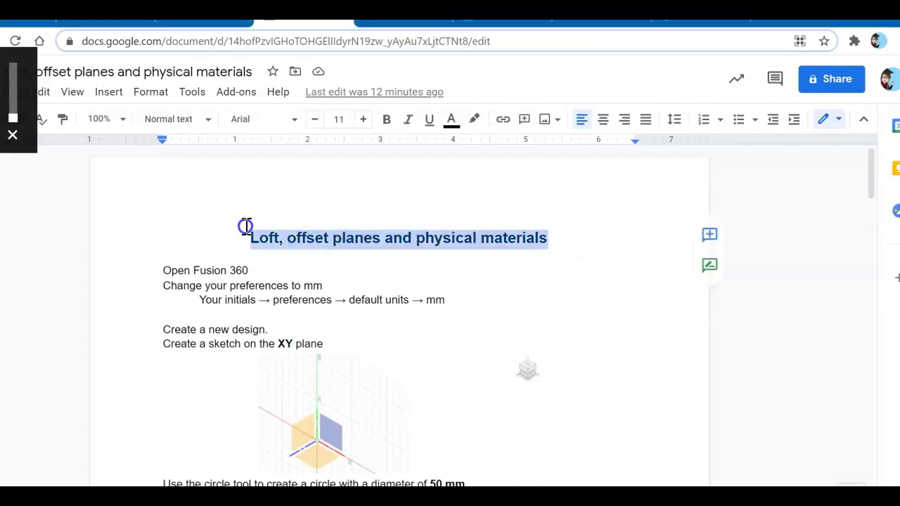
pyautogui.click(474, 119)
pyautogui.click(531, 190)
pyautogui.click(534, 326)
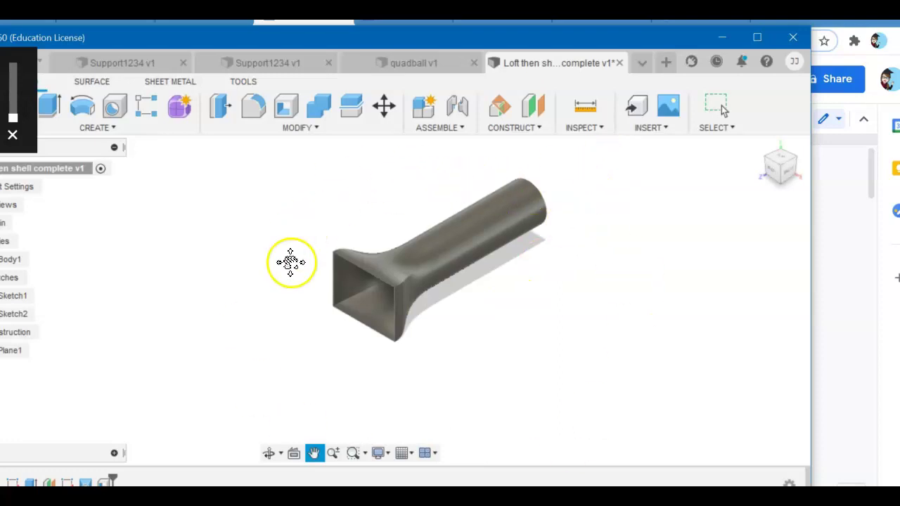
# Inspect the finished funnel from several angles, return to the home view, and start a blank design.
pyautogui.click(268, 453)
pyautogui.moveTo(378, 331)
pyautogui.mouseDown()
pyautogui.moveTo(436, 275)
pyautogui.moveTo(436, 293)
pyautogui.moveTo(450, 288)
pyautogui.moveTo(361, 301)
pyautogui.mouseUp()
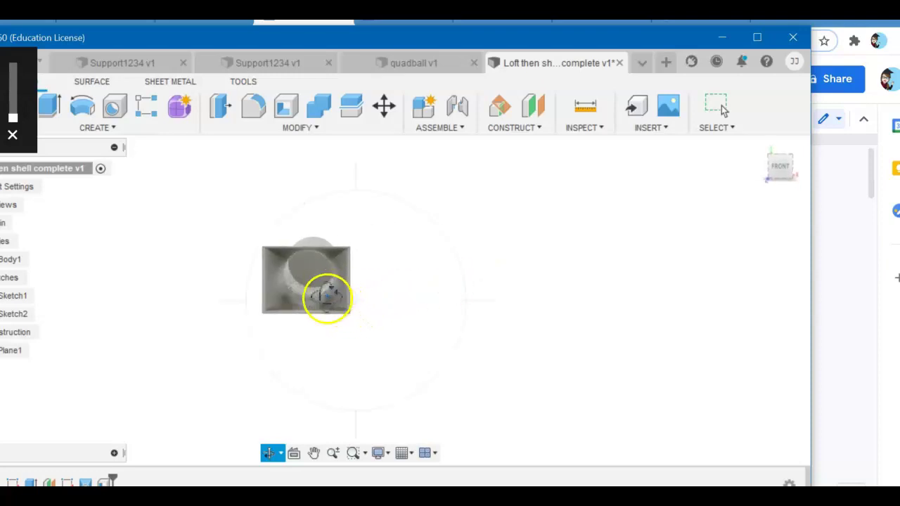
pyautogui.moveTo(414, 312)
pyautogui.mouseDown()
pyautogui.moveTo(307, 312)
pyautogui.moveTo(381, 304)
pyautogui.moveTo(406, 342)
pyautogui.moveTo(400, 289)
pyautogui.moveTo(410, 326)
pyautogui.moveTo(359, 263)
pyautogui.moveTo(361, 285)
pyautogui.mouseUp()
pyautogui.click(761, 147)
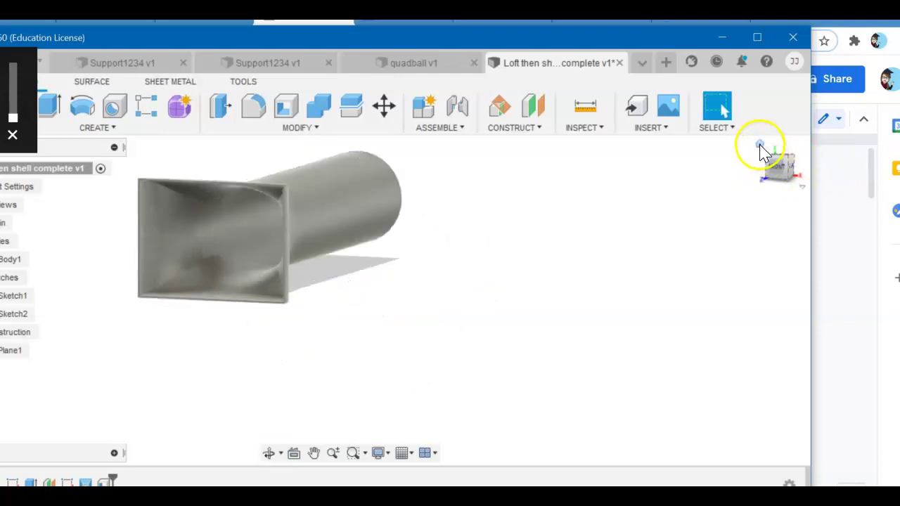
pyautogui.click(760, 145)
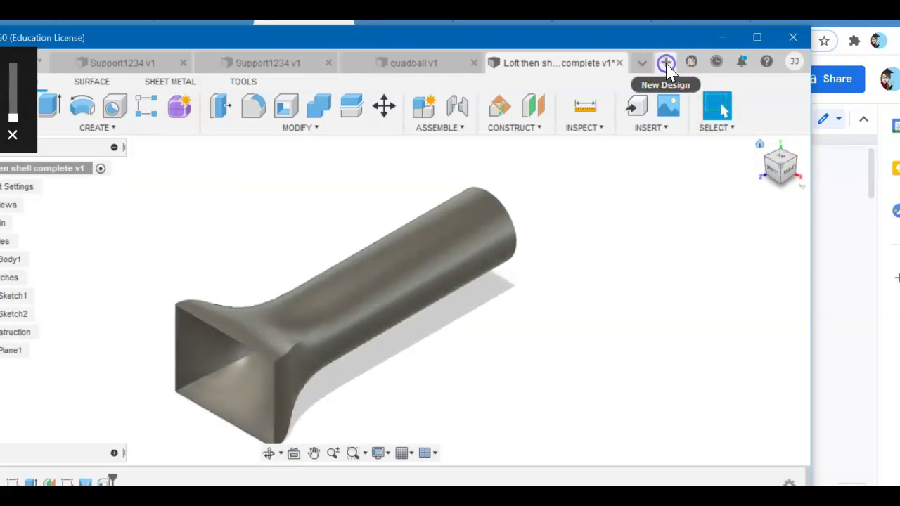
pyautogui.click(667, 63)
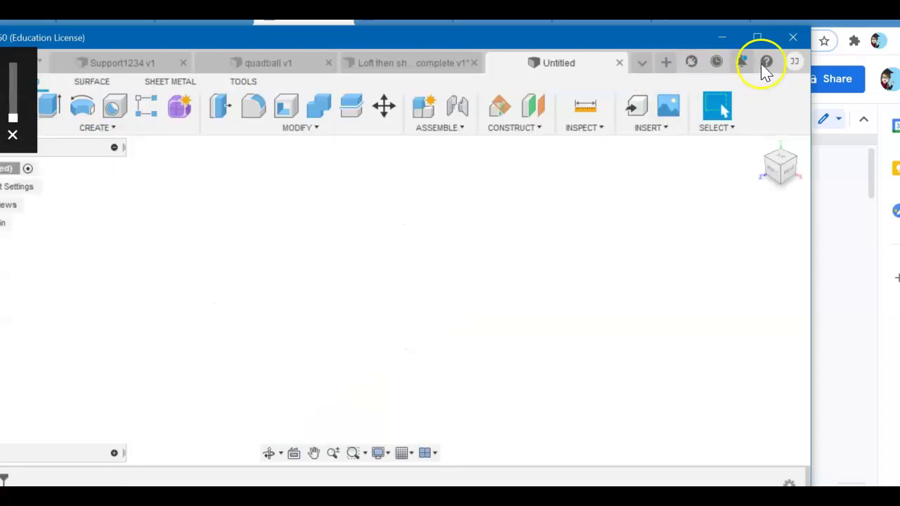
# Set the default units for new designs to mm in Preferences and apply.
pyautogui.click(795, 63)
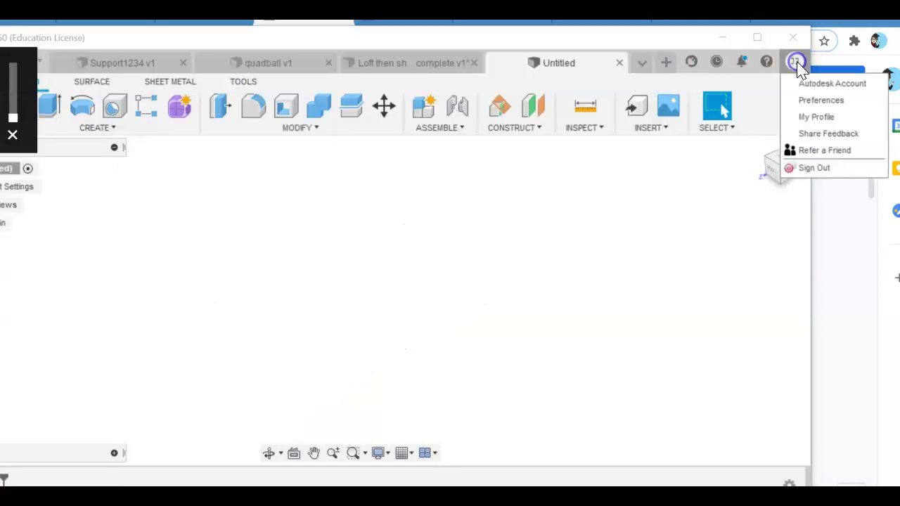
pyautogui.click(833, 117)
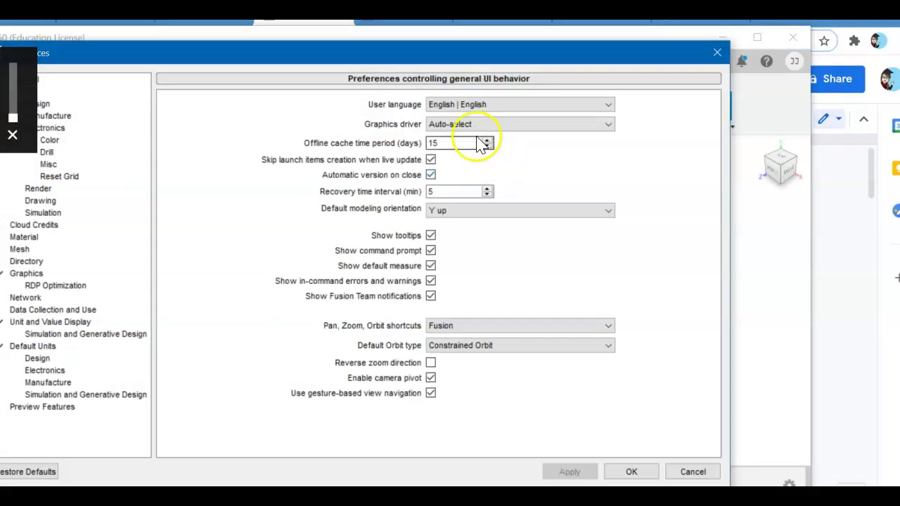
pyautogui.click(37, 359)
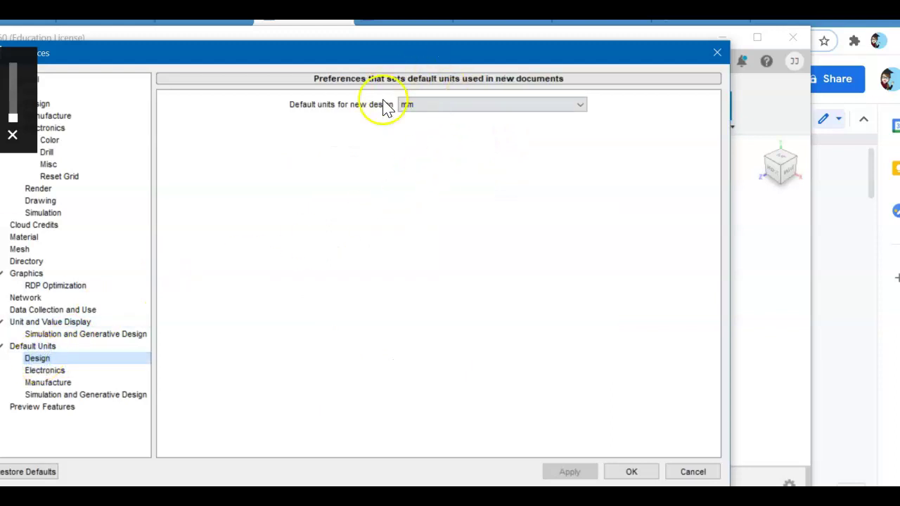
pyautogui.click(428, 106)
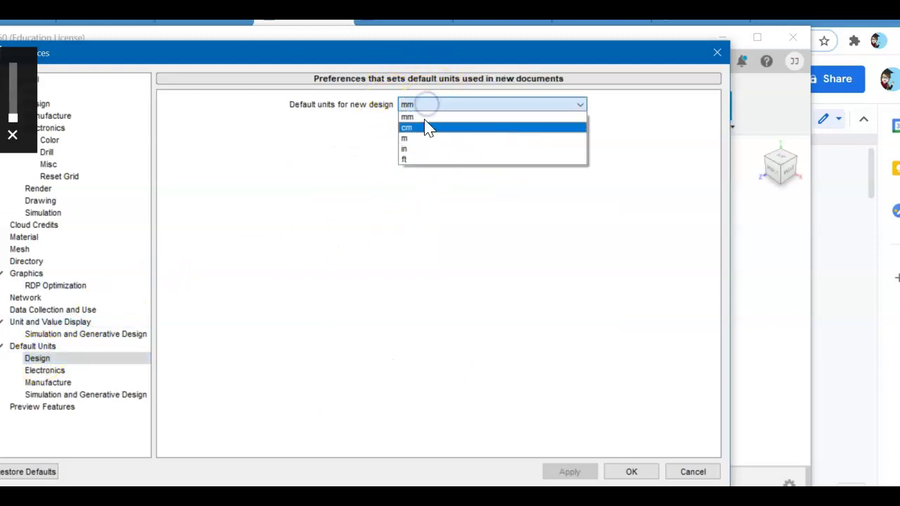
pyautogui.click(420, 156)
pyautogui.click(427, 105)
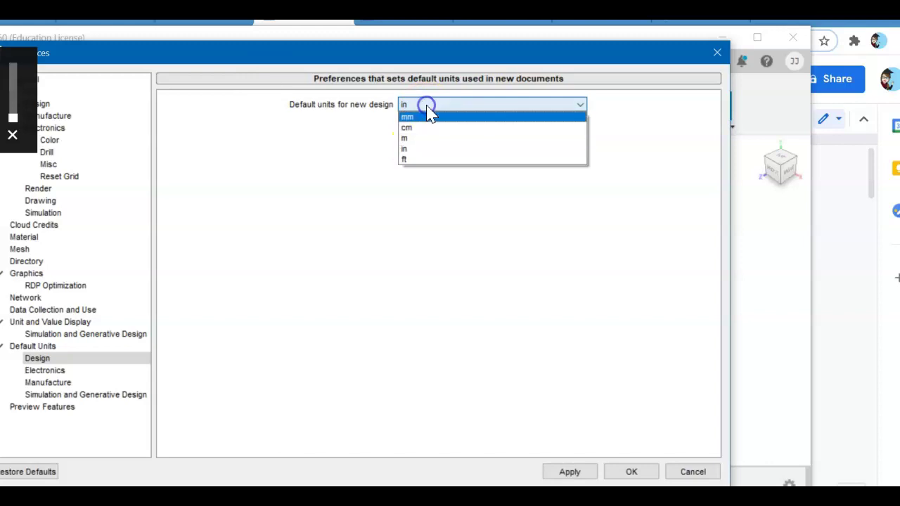
pyautogui.click(420, 117)
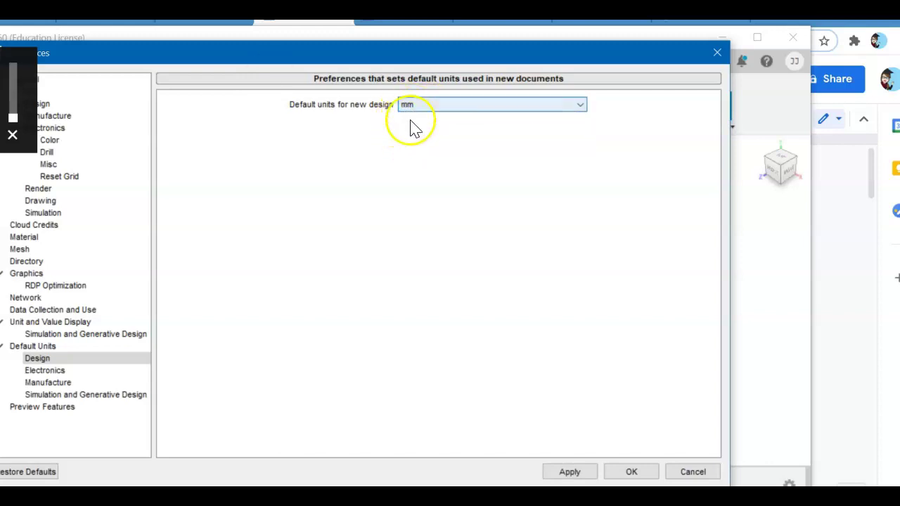
pyautogui.click(570, 475)
pyautogui.click(632, 472)
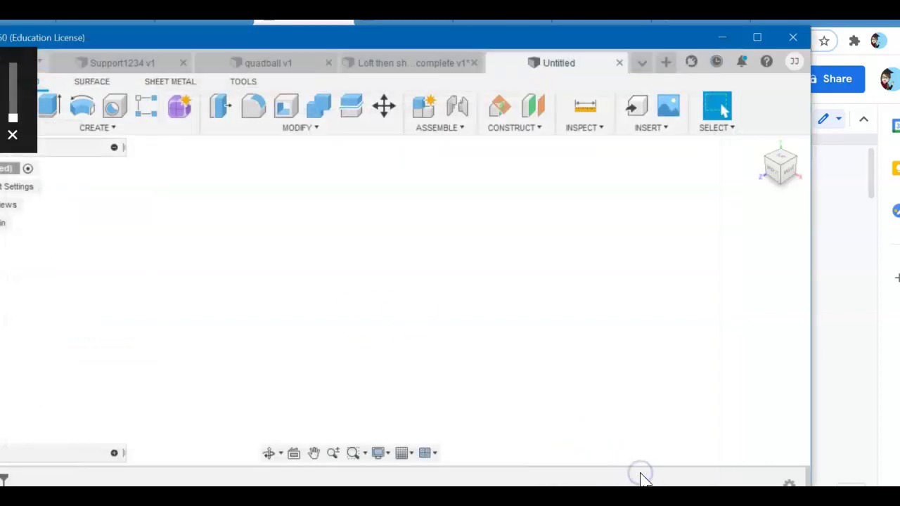
# Maximize the Fusion 360 window and start a sketch on the front plane.
pyautogui.click(619, 64)
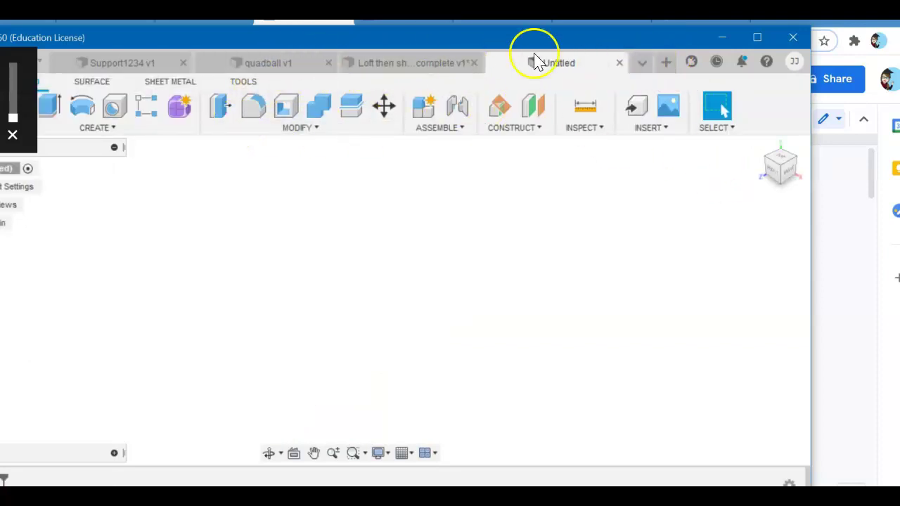
pyautogui.click(770, 36)
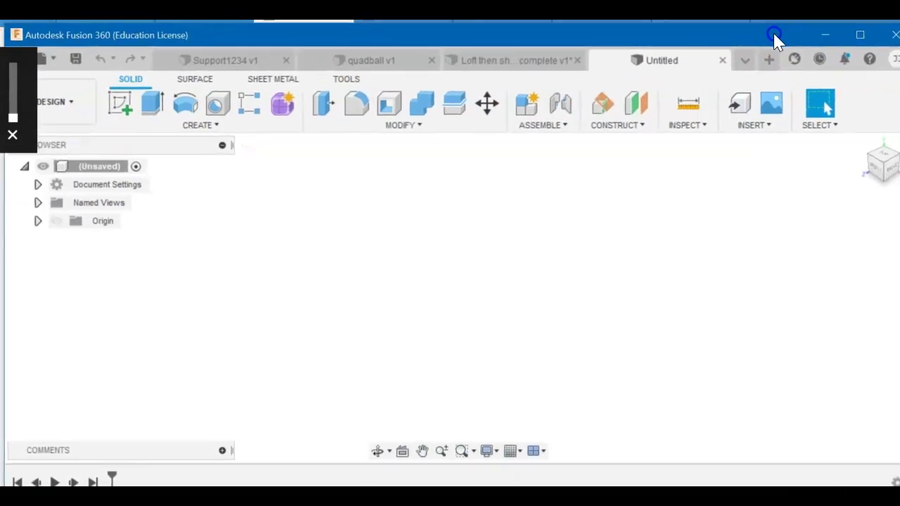
pyautogui.click(119, 104)
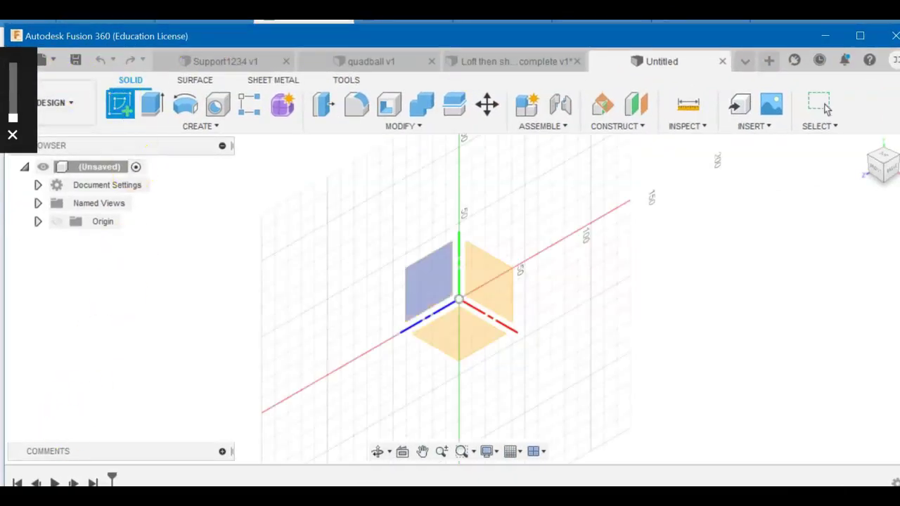
pyautogui.click(506, 295)
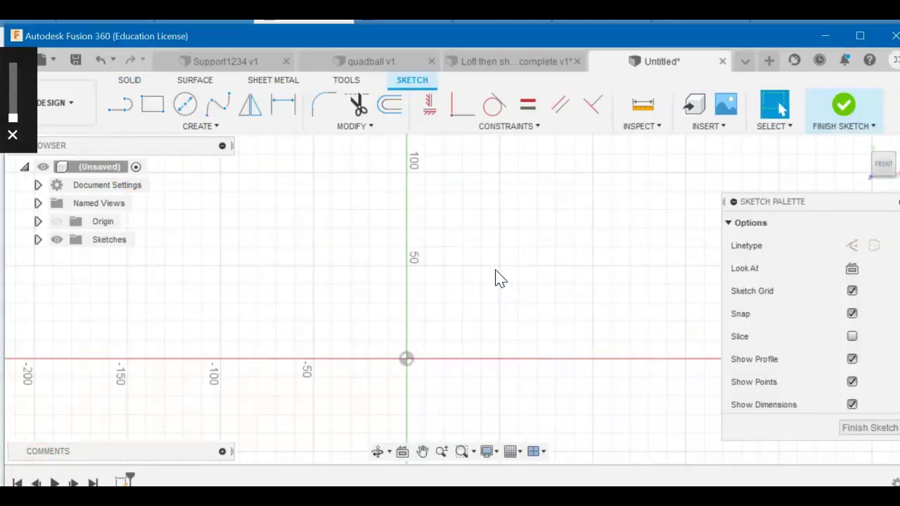
# Draw a 50 mm diameter circle centred on the origin, placing its dimension outside.
pyautogui.click(185, 104)
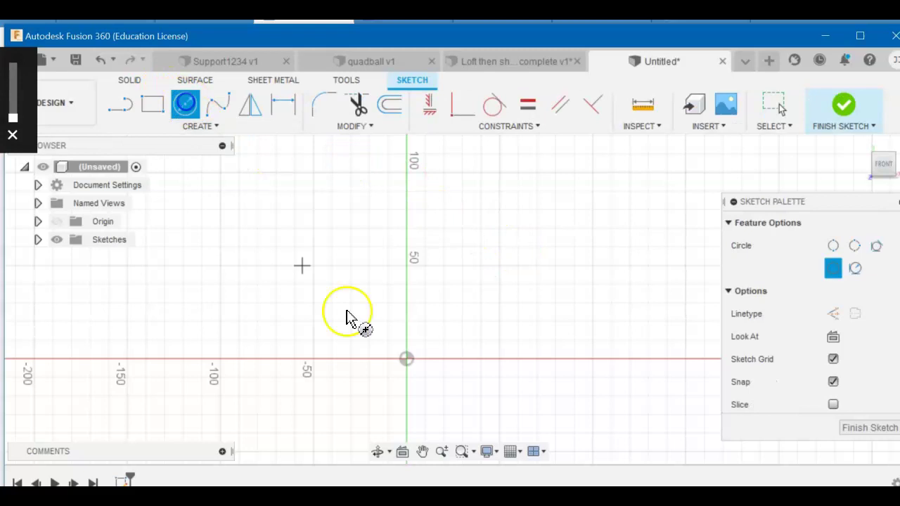
pyautogui.click(407, 361)
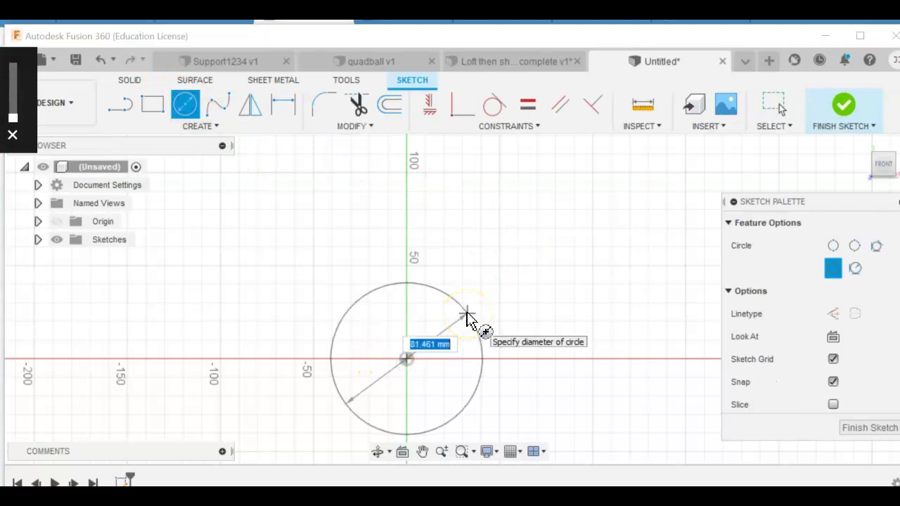
pyautogui.press('Return')
pyautogui.press('Escape')
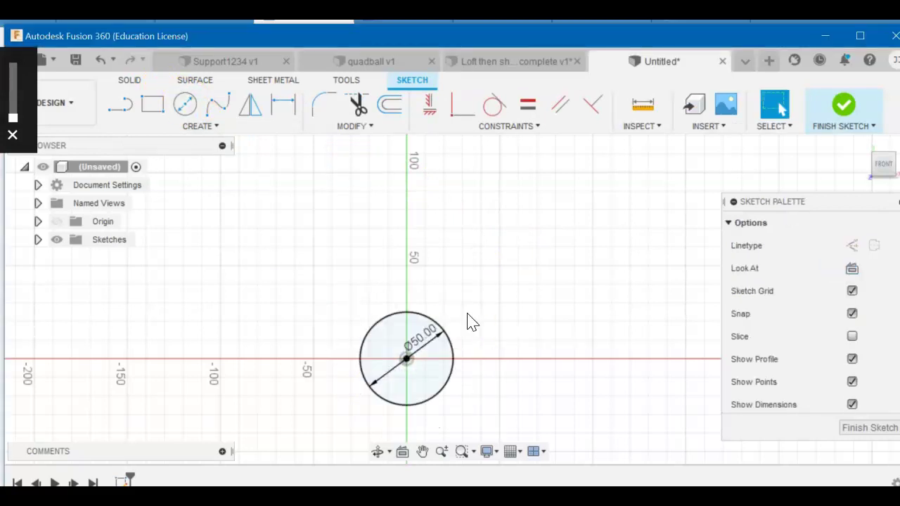
pyautogui.moveTo(426, 330); pyautogui.dragTo(507, 273)
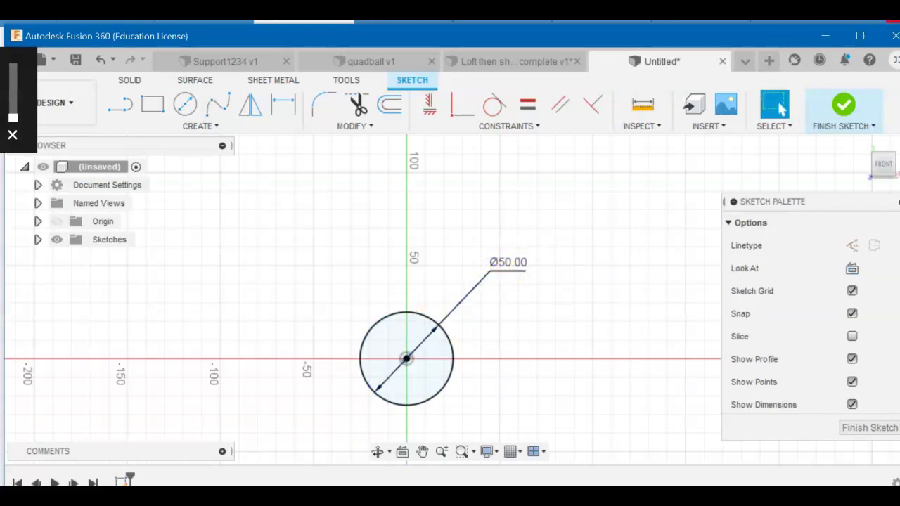
# Finish the sketch and extrude the circle 150 mm into a solid cylinder body.
pyautogui.click(844, 105)
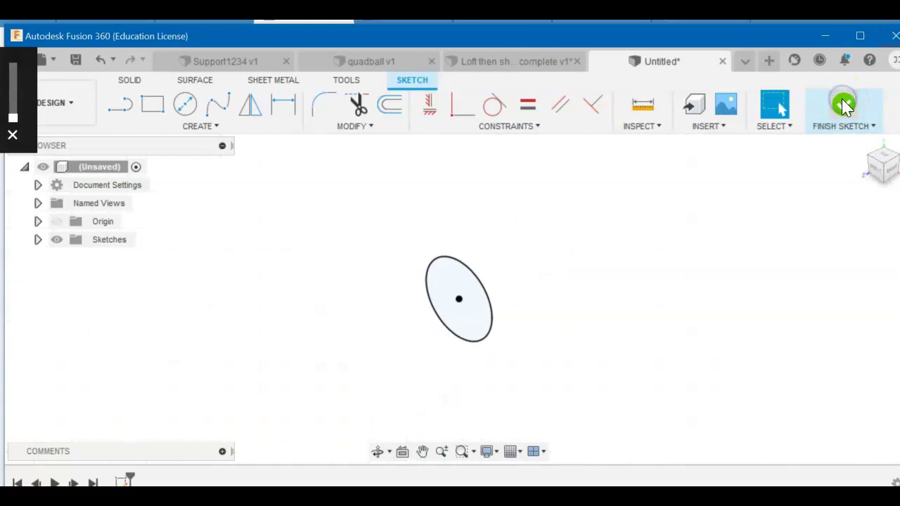
pyautogui.click(155, 109)
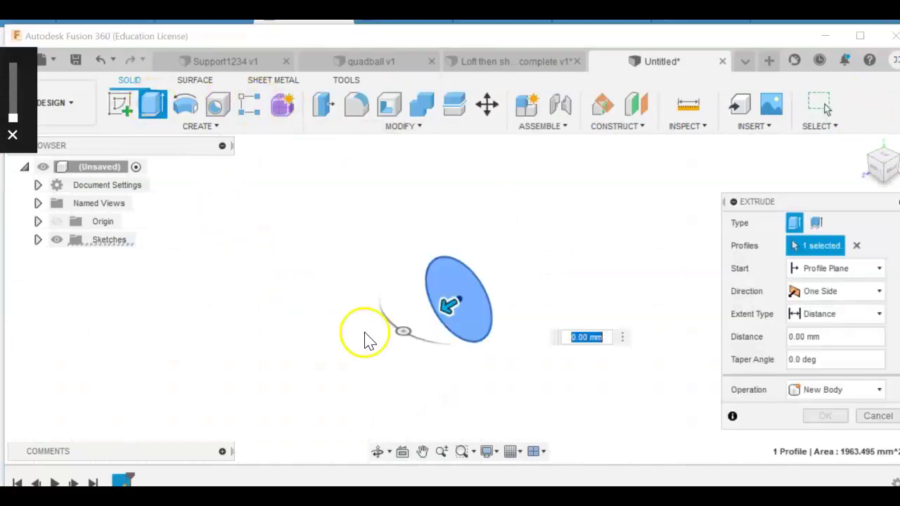
pyautogui.moveTo(441, 305); pyautogui.dragTo(637, 202)
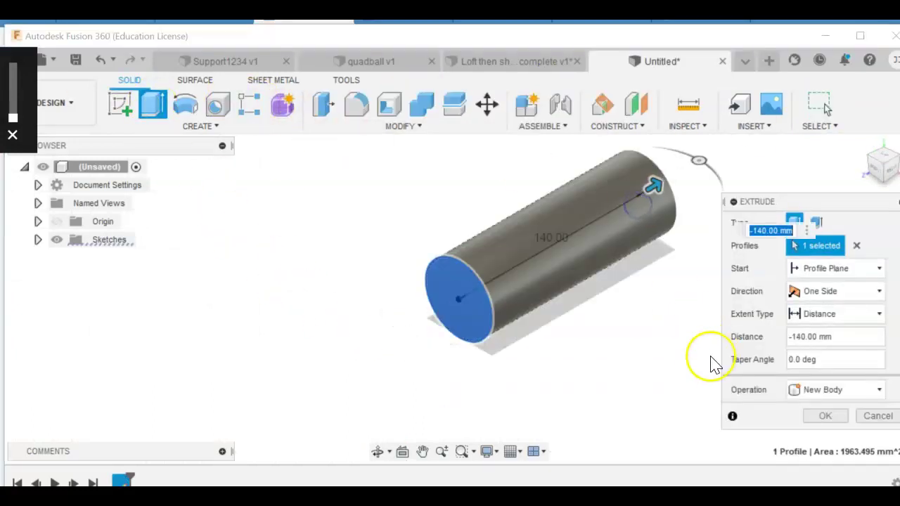
pyautogui.click(833, 337)
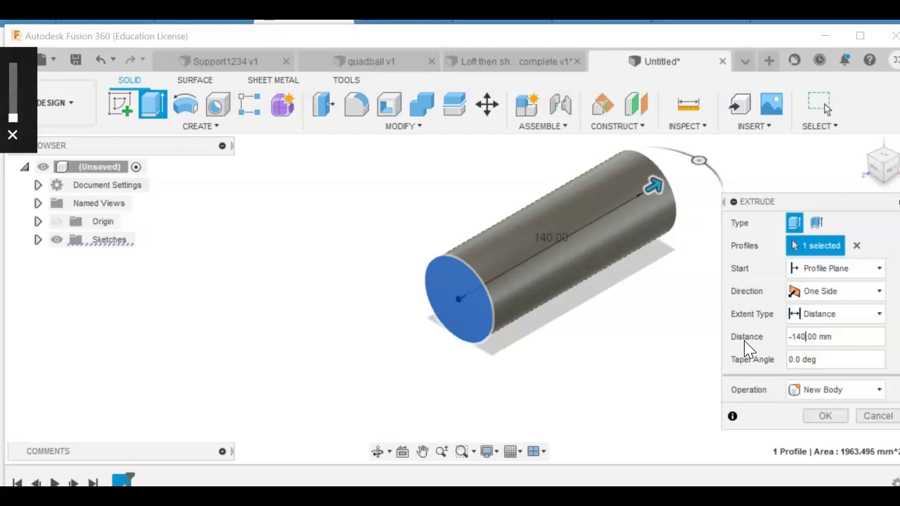
pyautogui.write('5')
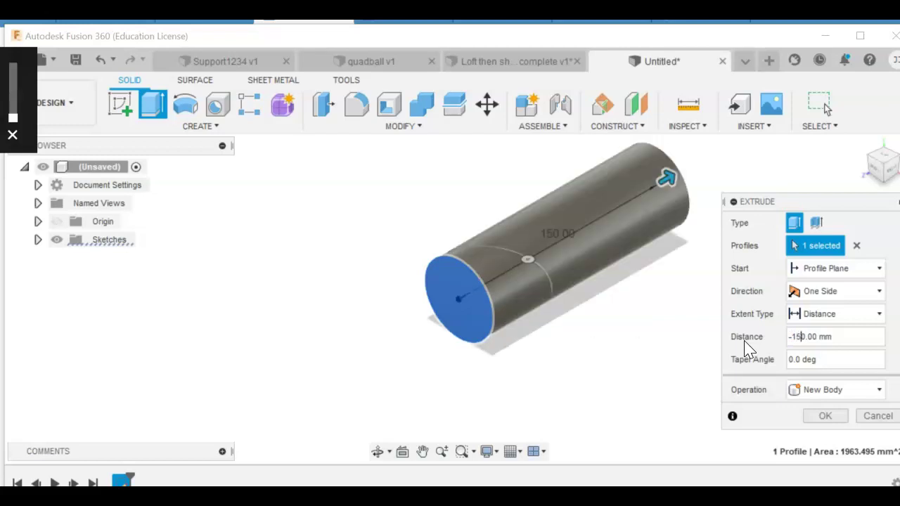
pyautogui.click(823, 413)
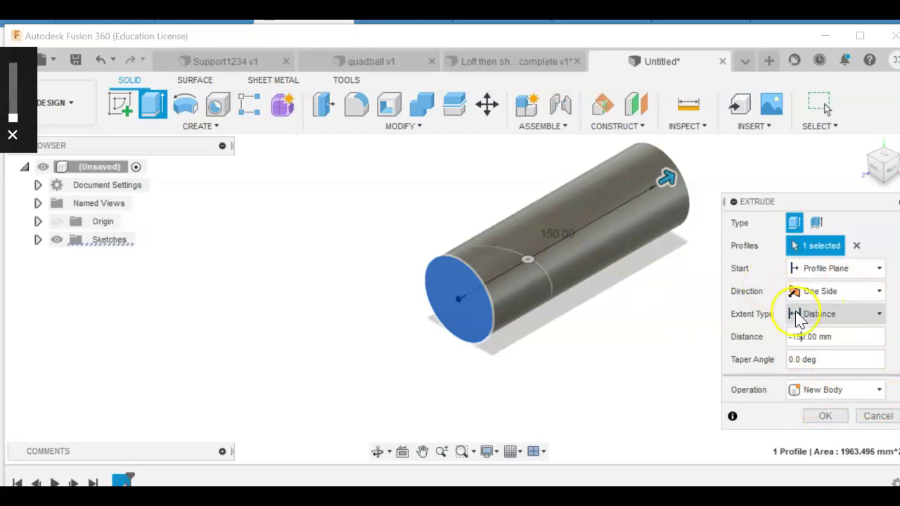
pyautogui.click(856, 336)
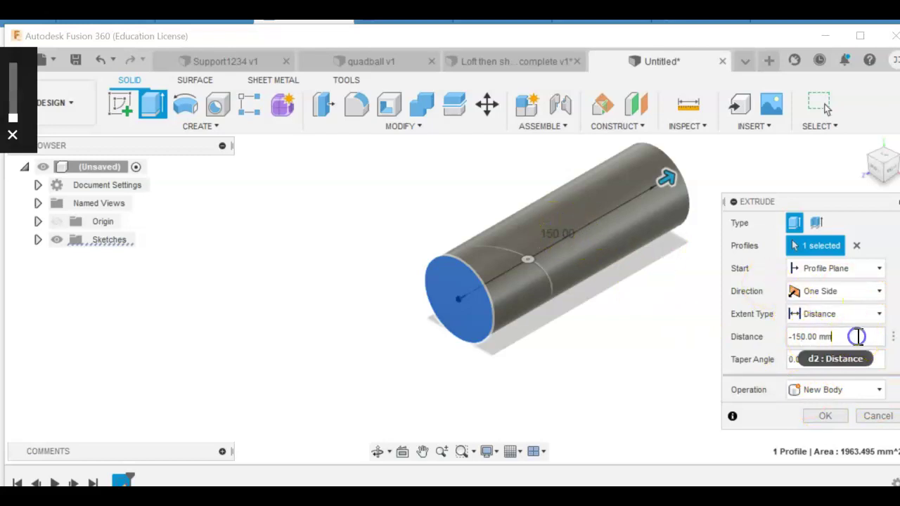
pyautogui.click(827, 416)
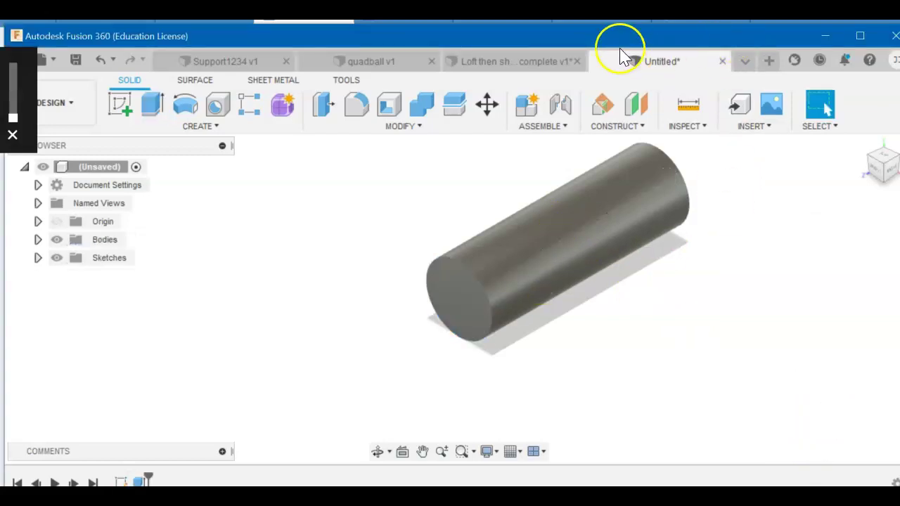
pyautogui.click(631, 128)
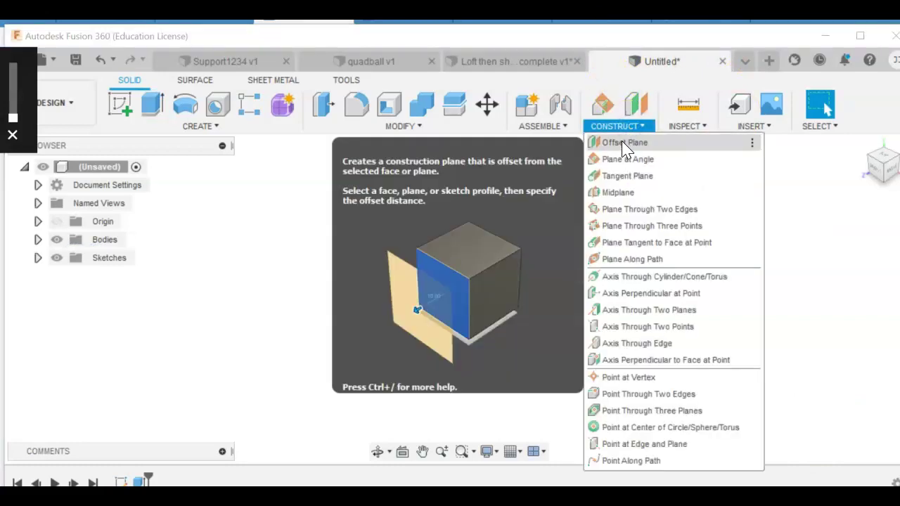
# Create an offset construction plane 75 mm out from the cylinder's end face.
pyautogui.click(622, 144)
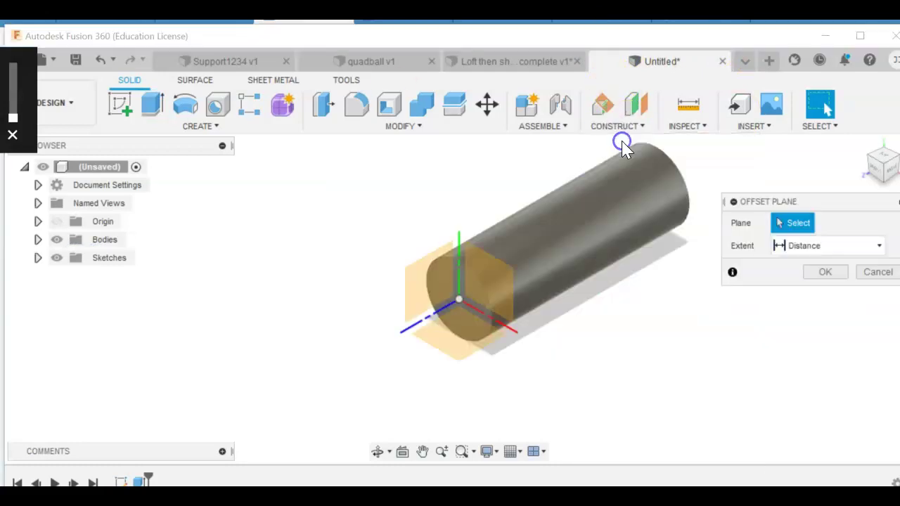
pyautogui.click(487, 267)
pyautogui.moveTo(457, 285)
pyautogui.mouseDown()
pyautogui.moveTo(292, 323)
pyautogui.moveTo(339, 303)
pyautogui.mouseUp()
pyautogui.click(500, 373)
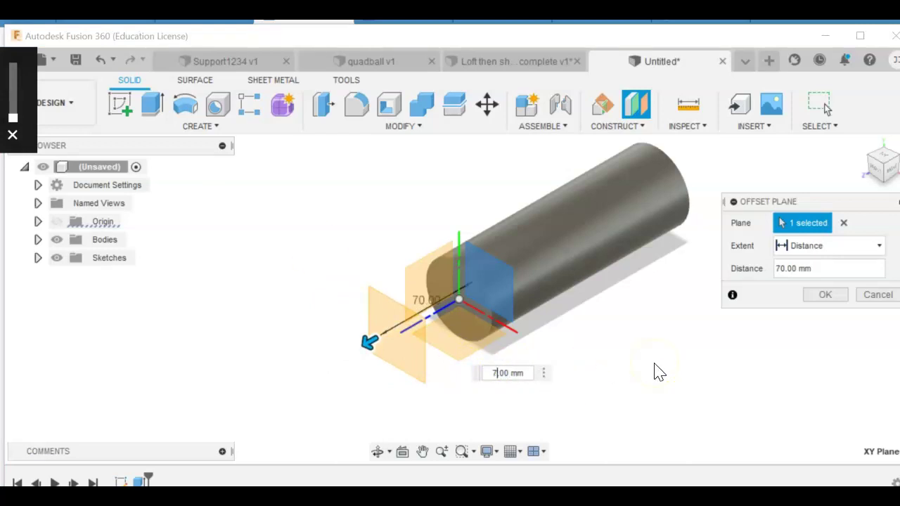
pyautogui.write('5')
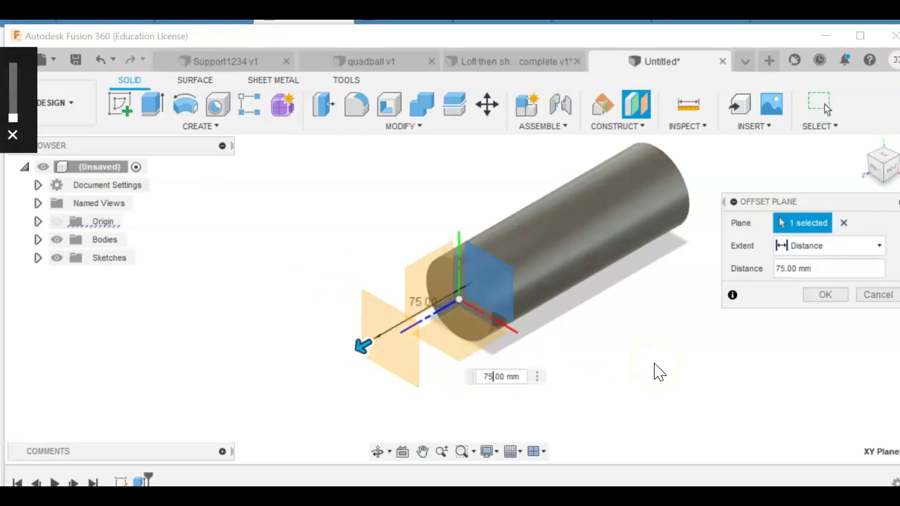
pyautogui.click(520, 377)
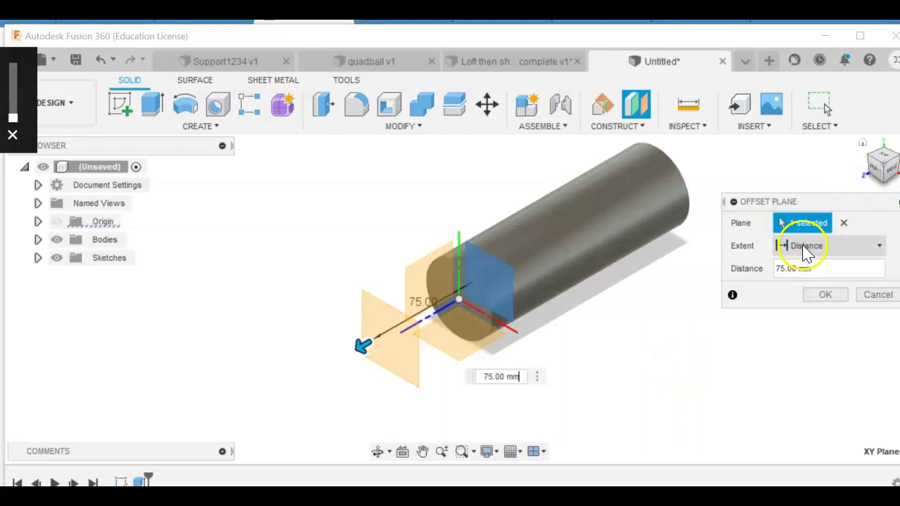
pyautogui.click(824, 302)
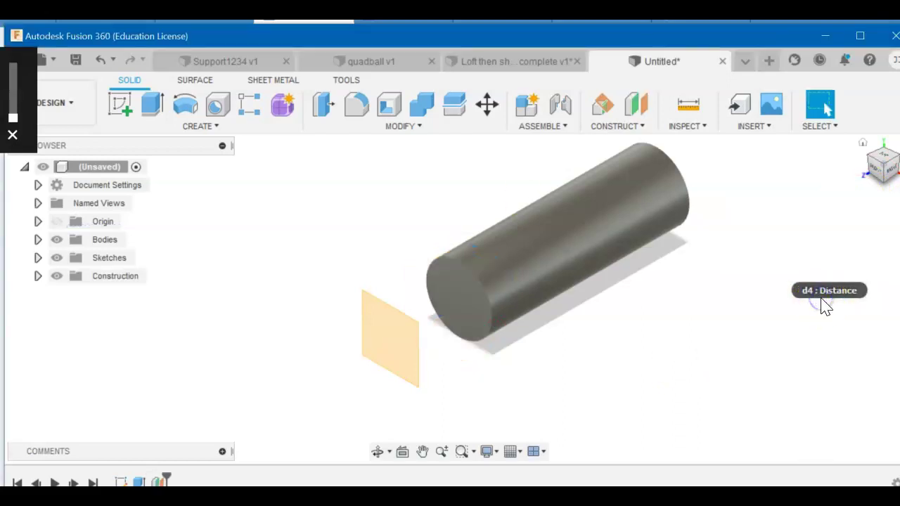
# Sketch a centre rectangle 85 × 65 mm on the offset plane, centred on the cylinder's axis.
pyautogui.click(119, 102)
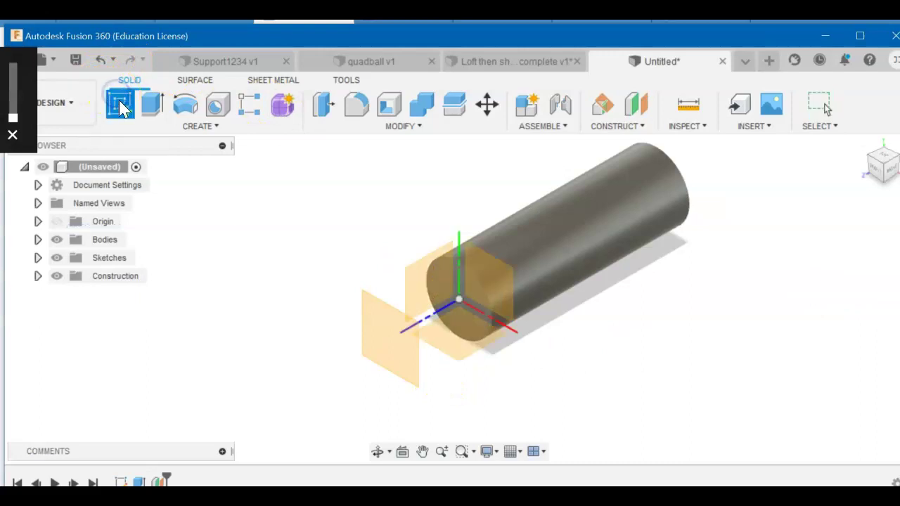
pyautogui.click(407, 350)
pyautogui.click(267, 179)
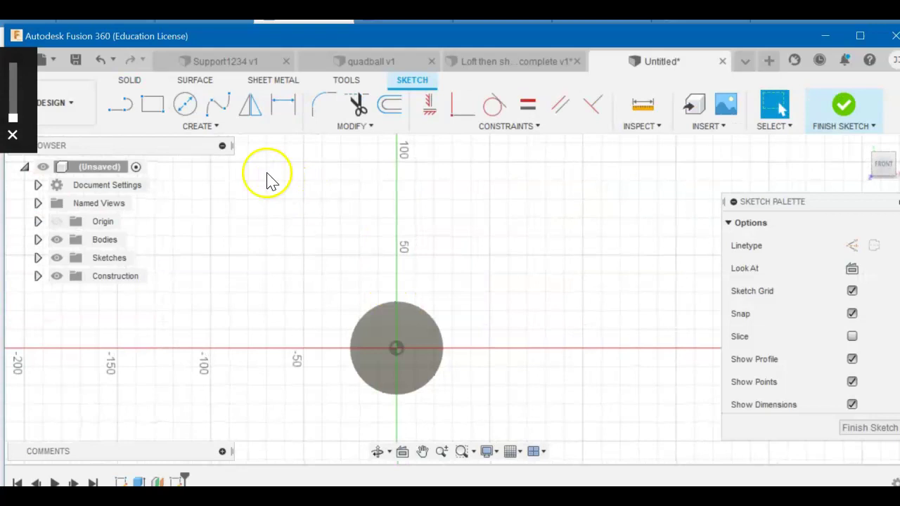
pyautogui.click(197, 127)
pyautogui.moveTo(139, 159)
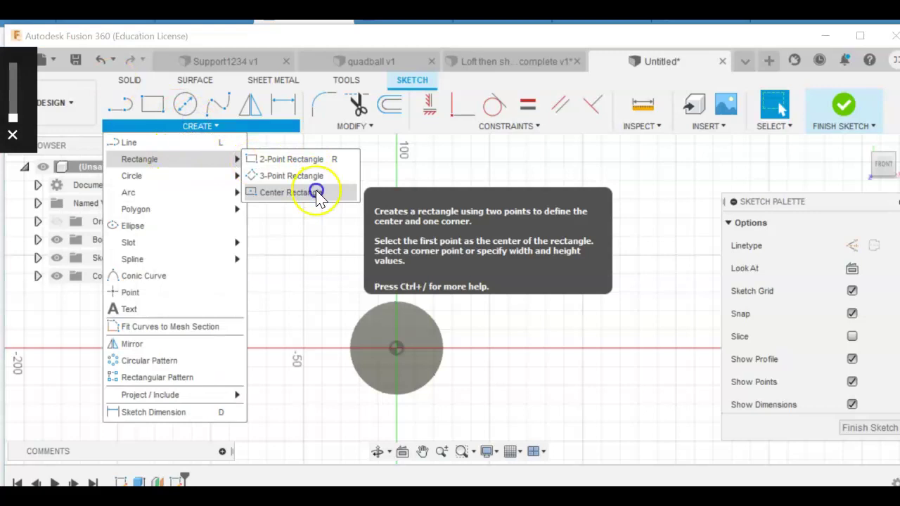
pyautogui.click(316, 195)
pyautogui.click(397, 348)
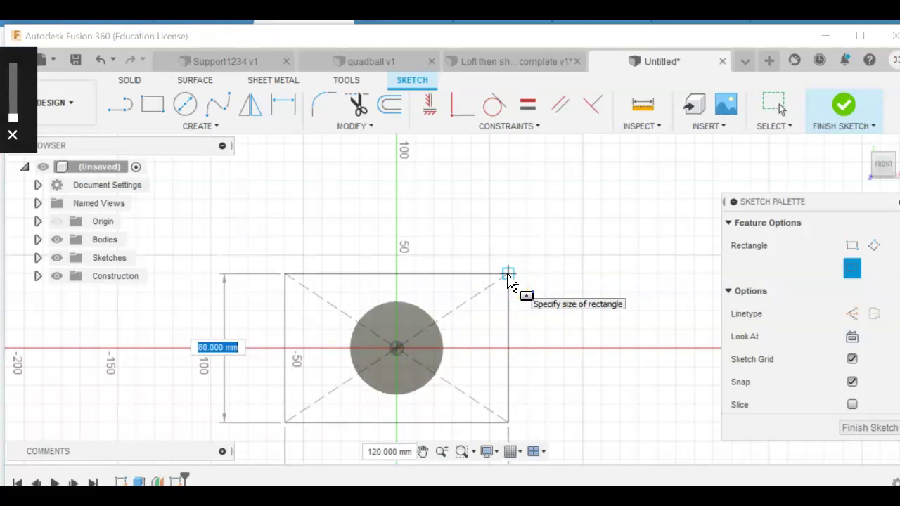
pyautogui.press('Tab')
pyautogui.write('85')
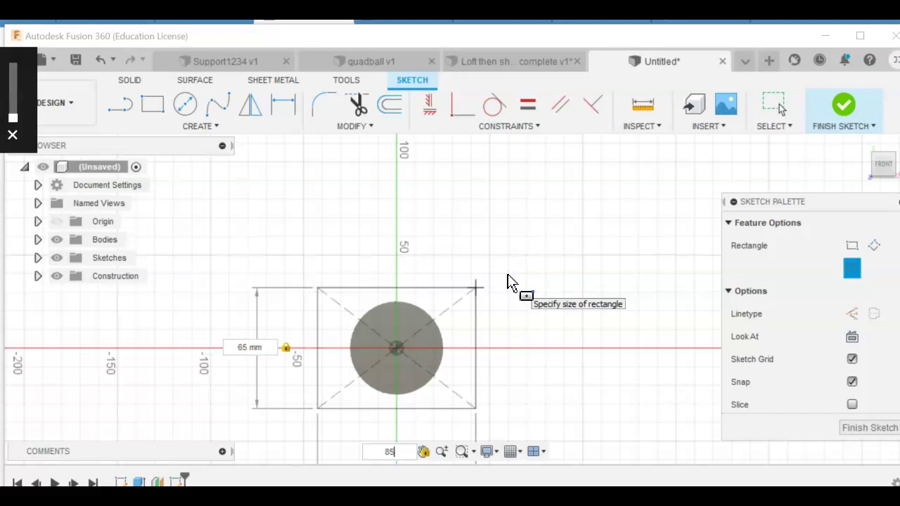
pyautogui.press('Return')
# Finish the rectangle sketch and angle the view to show it beside the cylinder.
pyautogui.click(422, 452)
pyautogui.moveTo(526, 345); pyautogui.dragTo(546, 239)
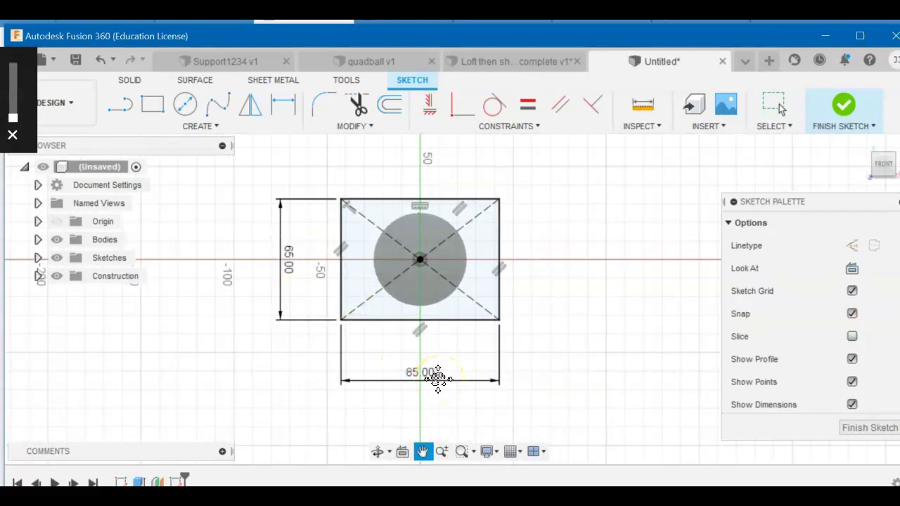
pyautogui.click(378, 452)
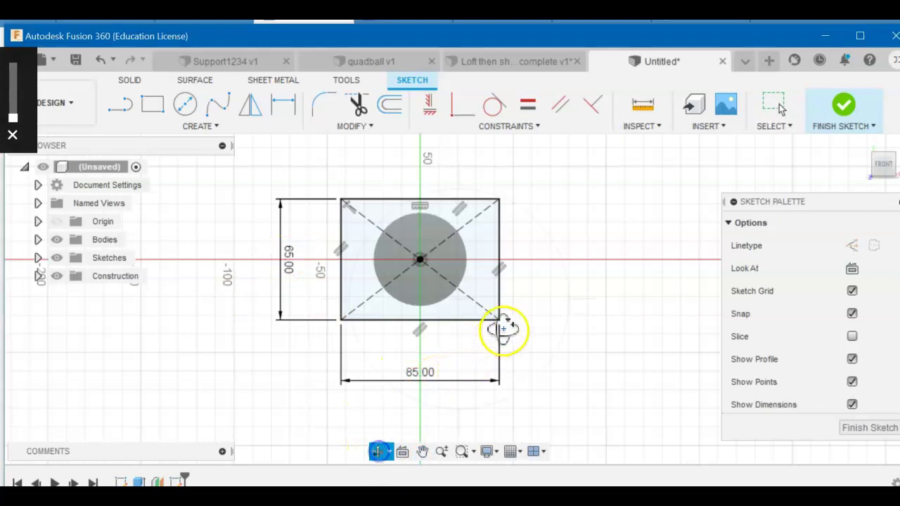
pyautogui.moveTo(519, 318)
pyautogui.mouseDown()
pyautogui.moveTo(458, 336)
pyautogui.moveTo(505, 331)
pyautogui.moveTo(418, 331)
pyautogui.moveTo(496, 328)
pyautogui.mouseUp()
pyautogui.click(859, 112)
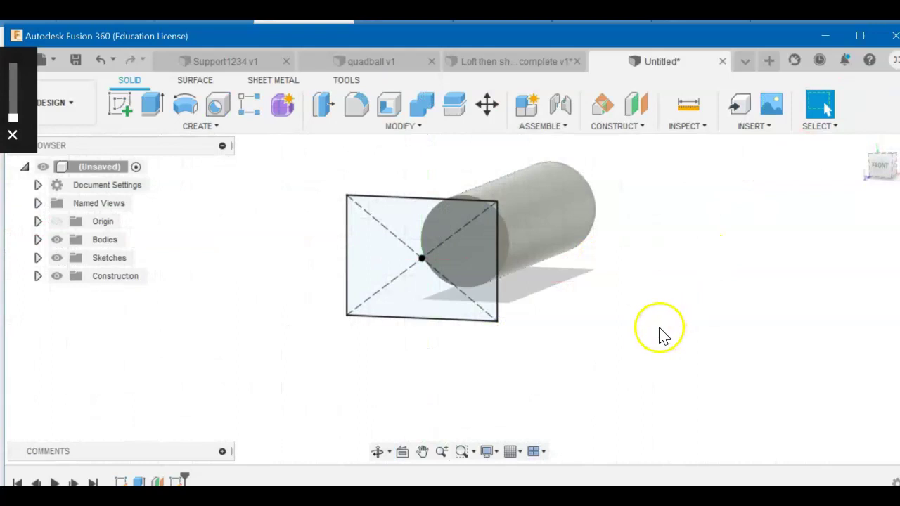
pyautogui.click(378, 451)
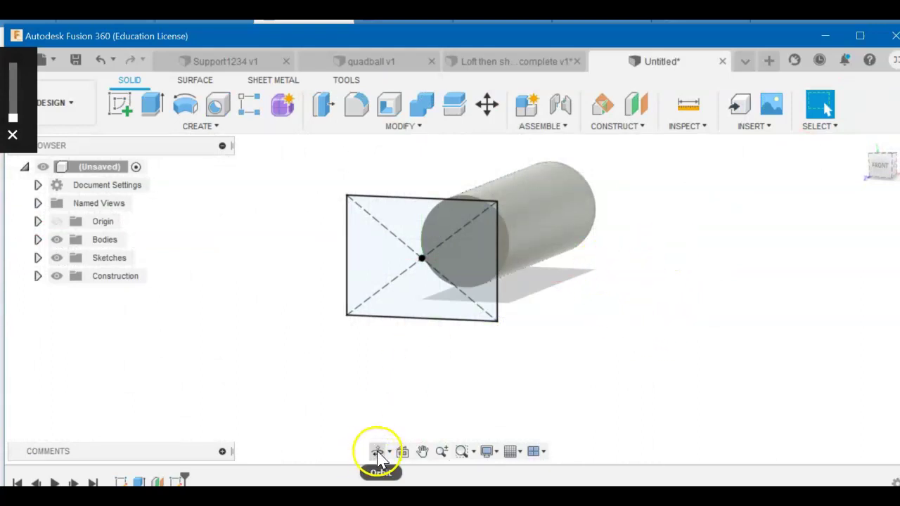
pyautogui.moveTo(474, 294); pyautogui.dragTo(432, 305)
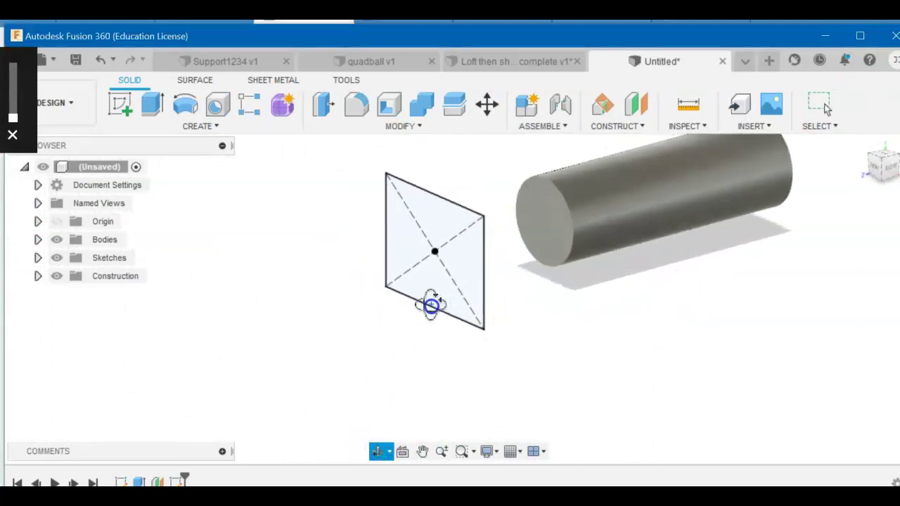
pyautogui.press('Escape')
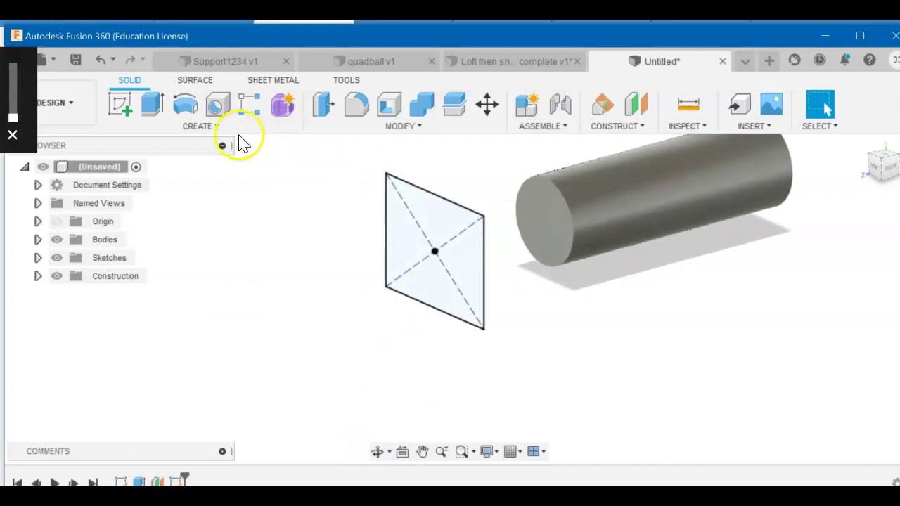
pyautogui.click(415, 127)
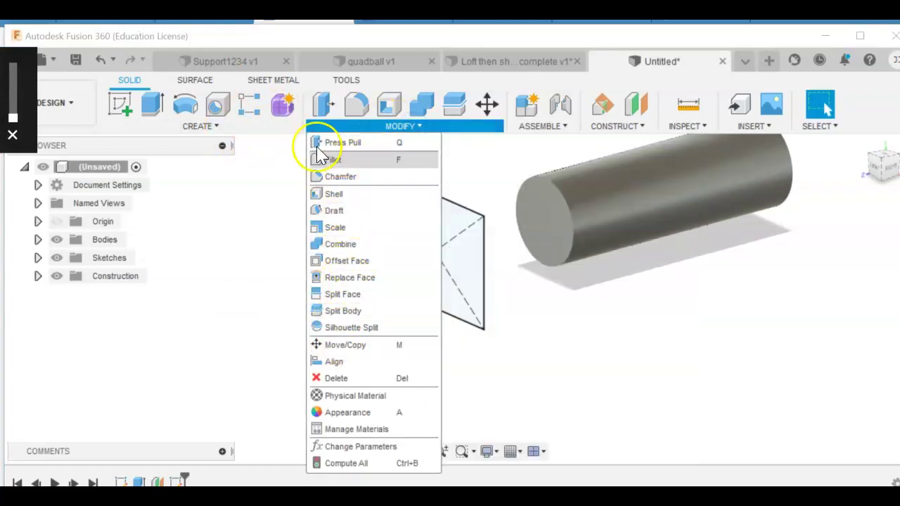
pyautogui.click(201, 126)
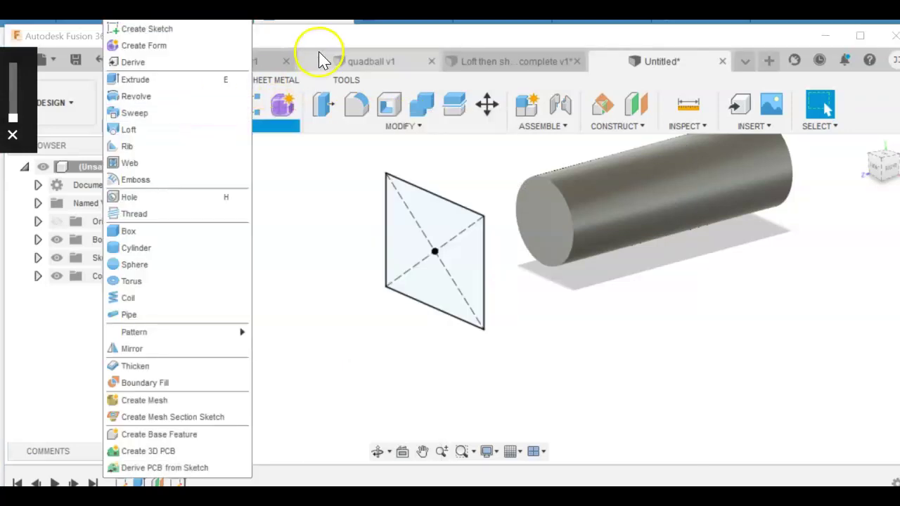
# Start a loft from the cylinder's circular end to the rectangle, tangent (G1) at the cylinder.
pyautogui.click(341, 193)
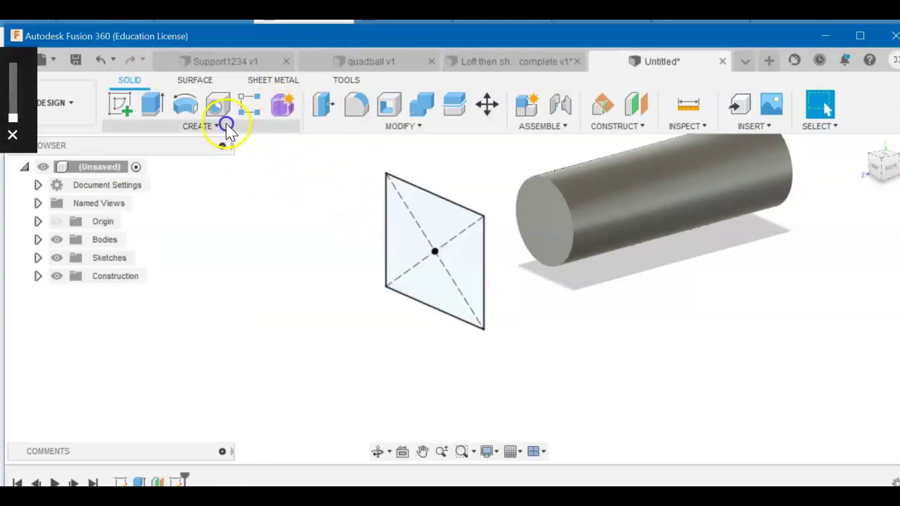
pyautogui.click(219, 125)
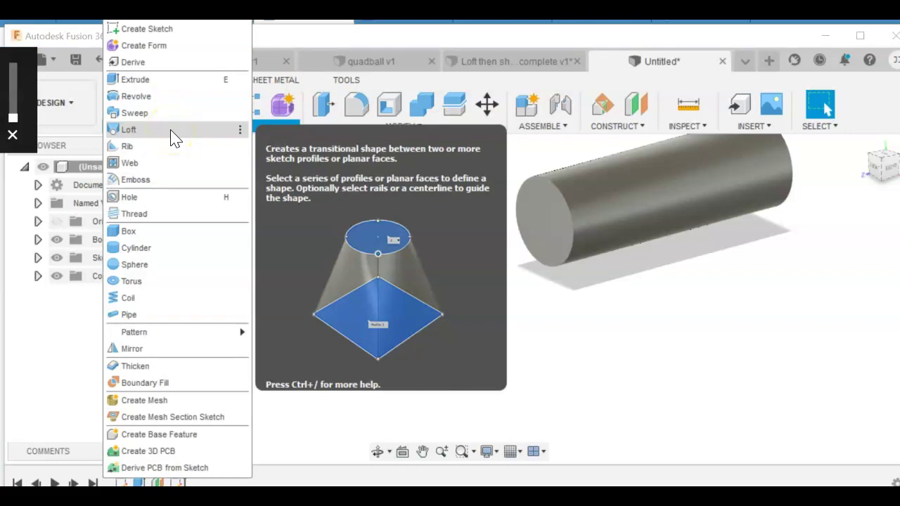
pyautogui.click(174, 138)
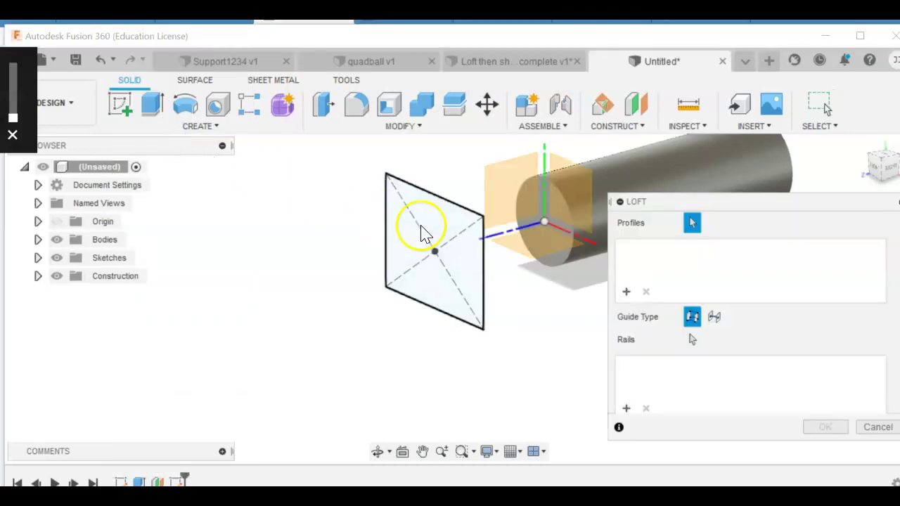
pyautogui.click(537, 192)
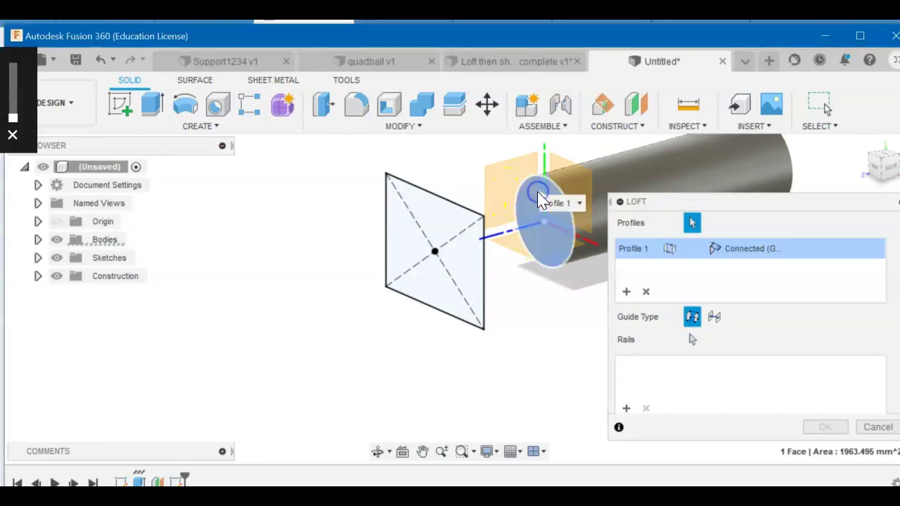
pyautogui.click(446, 227)
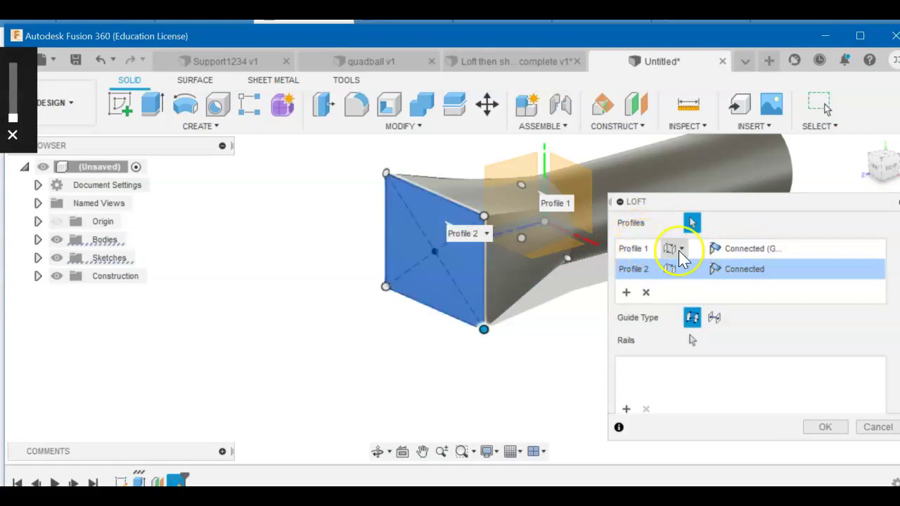
pyautogui.click(761, 252)
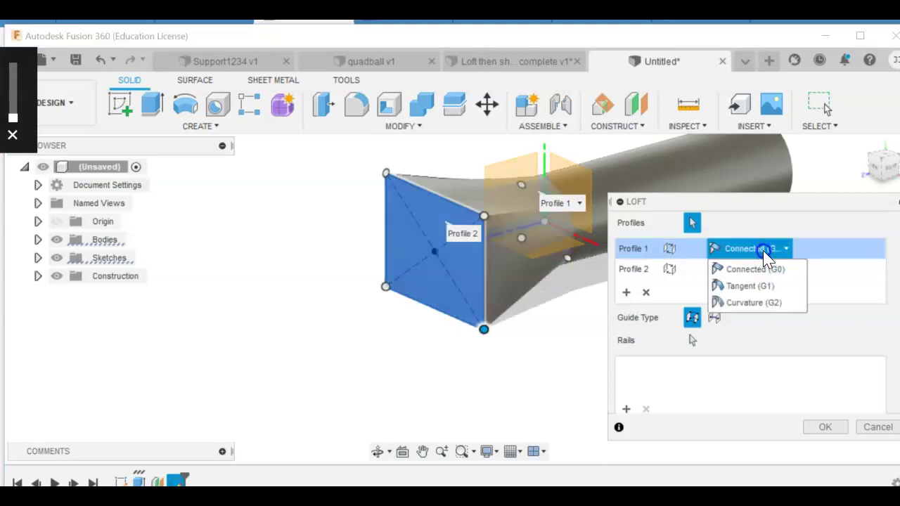
pyautogui.click(764, 287)
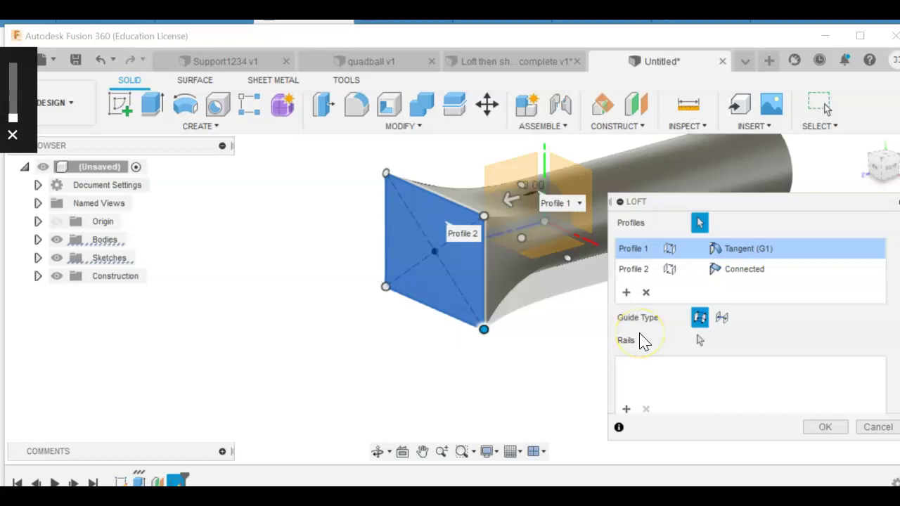
# Adjust the tangency weight, give the rectangle profile a Direction condition, and create the joined loft.
pyautogui.scroll(-2, 731, 391)
pyautogui.click(730, 394)
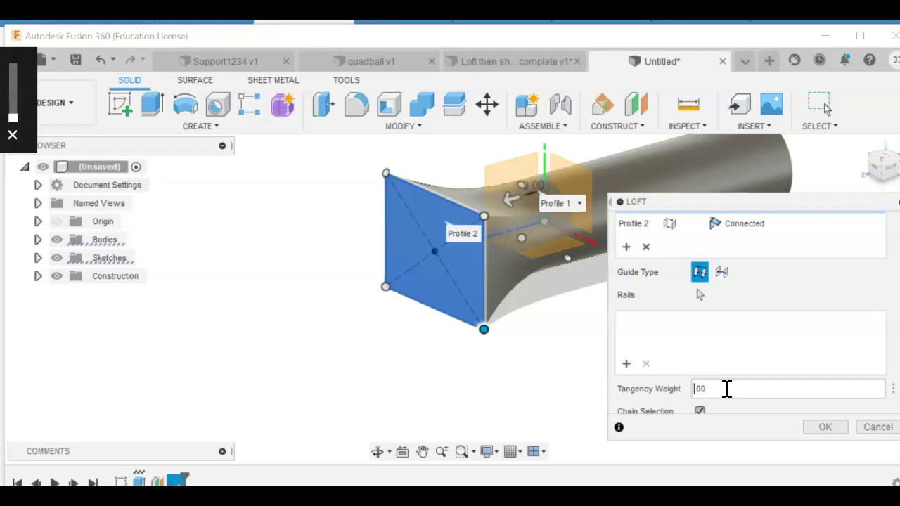
pyautogui.write('2')
pyautogui.click(727, 312)
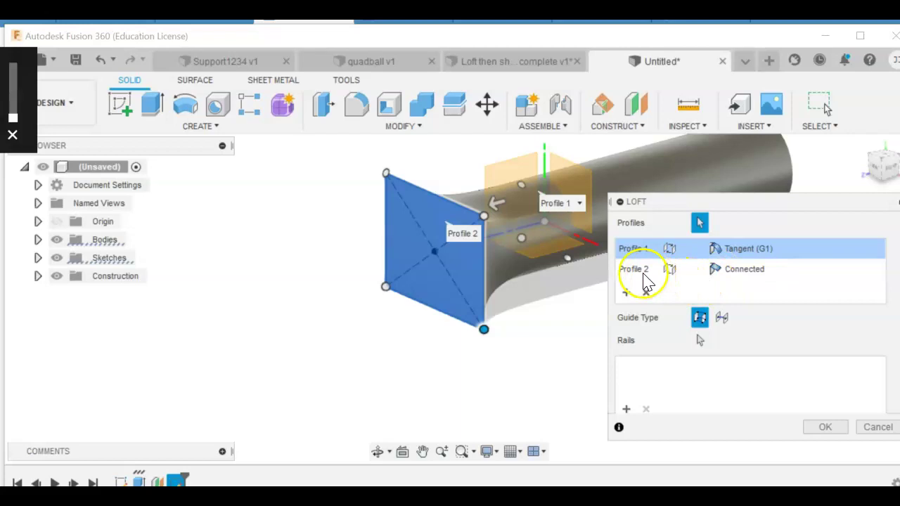
pyautogui.click(635, 270)
pyautogui.click(761, 274)
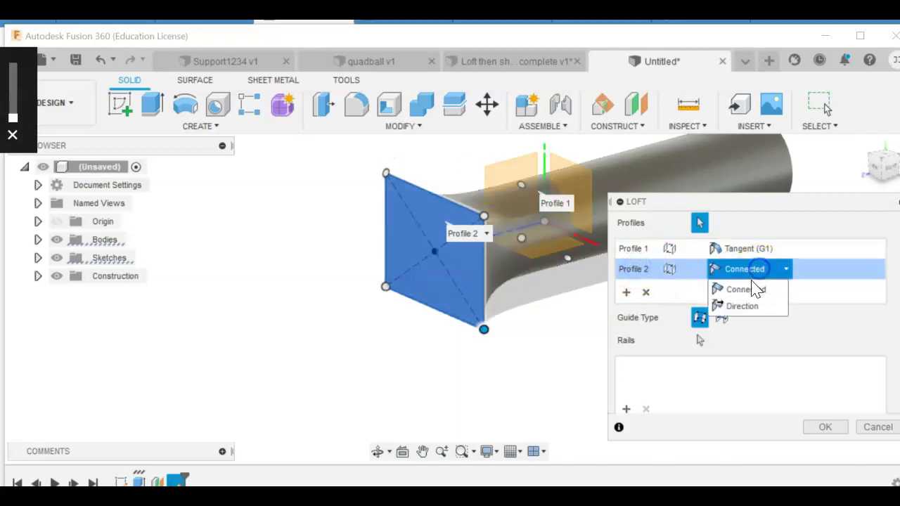
pyautogui.click(750, 315)
pyautogui.scroll(-3, 730, 352)
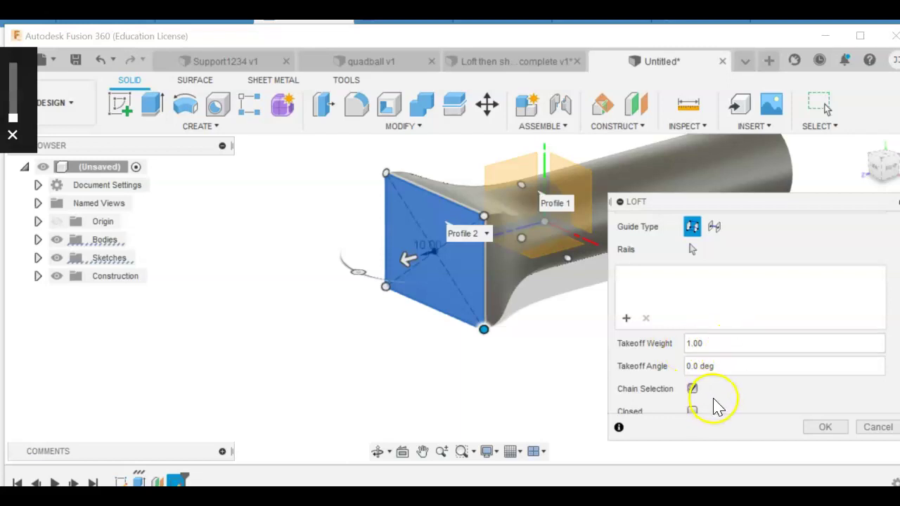
pyautogui.scroll(-2, 717, 404)
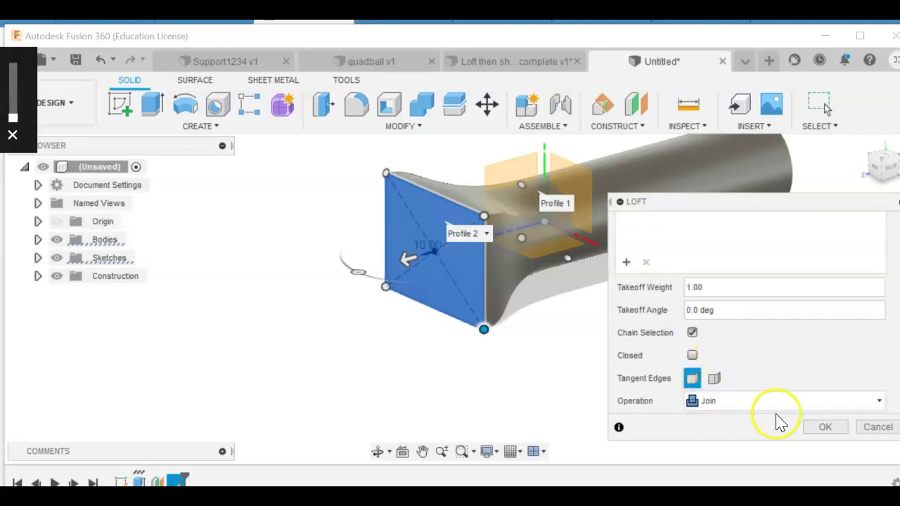
pyautogui.click(825, 427)
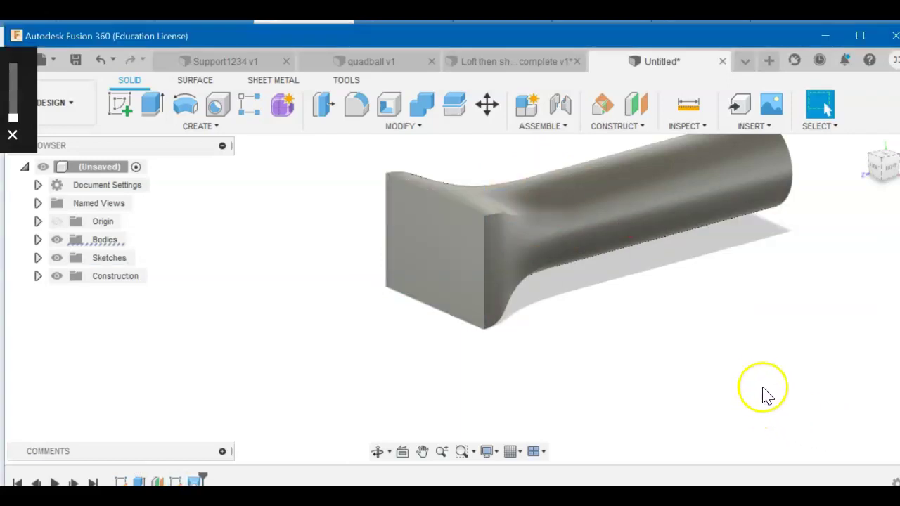
# Start a Shell with the rectangular mouth face selected for removal, then switch to the instructions document.
pyautogui.click(377, 451)
pyautogui.moveTo(464, 267)
pyautogui.mouseDown()
pyautogui.moveTo(518, 244)
pyautogui.moveTo(433, 273)
pyautogui.moveTo(530, 239)
pyautogui.moveTo(453, 267)
pyautogui.mouseUp()
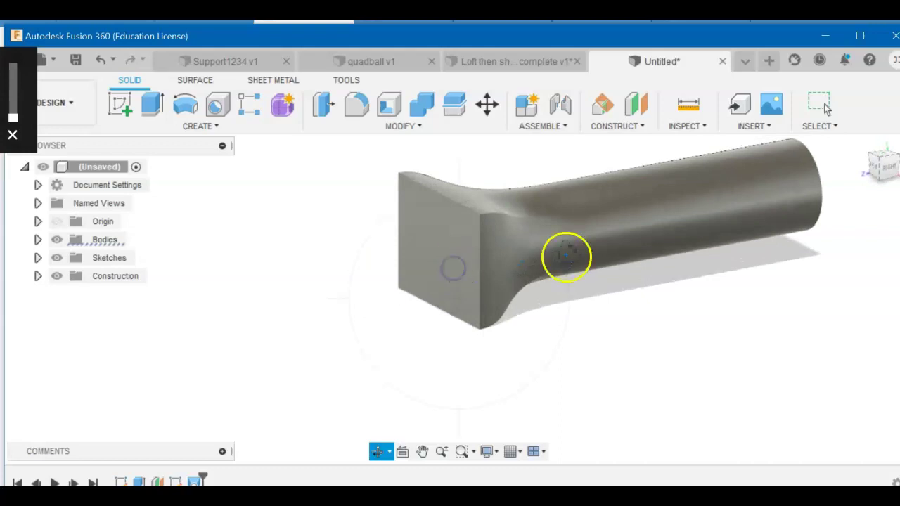
pyautogui.click(394, 105)
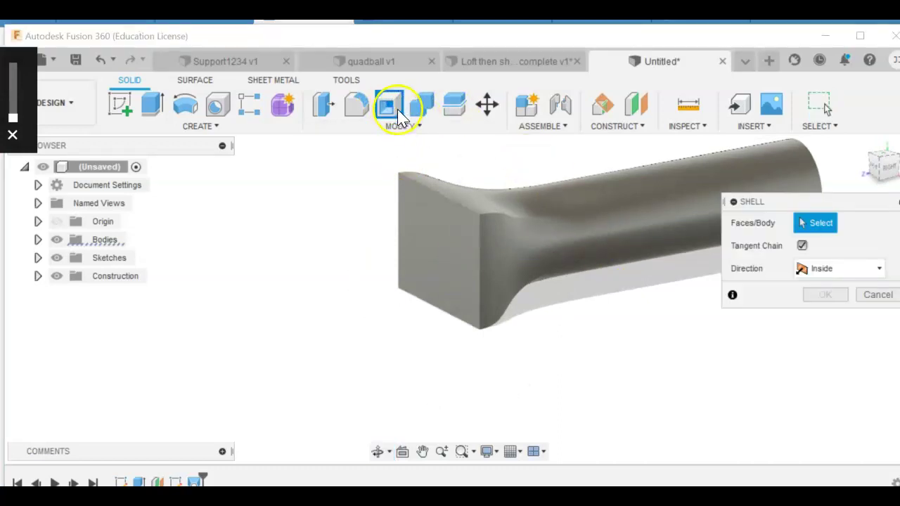
pyautogui.click(407, 127)
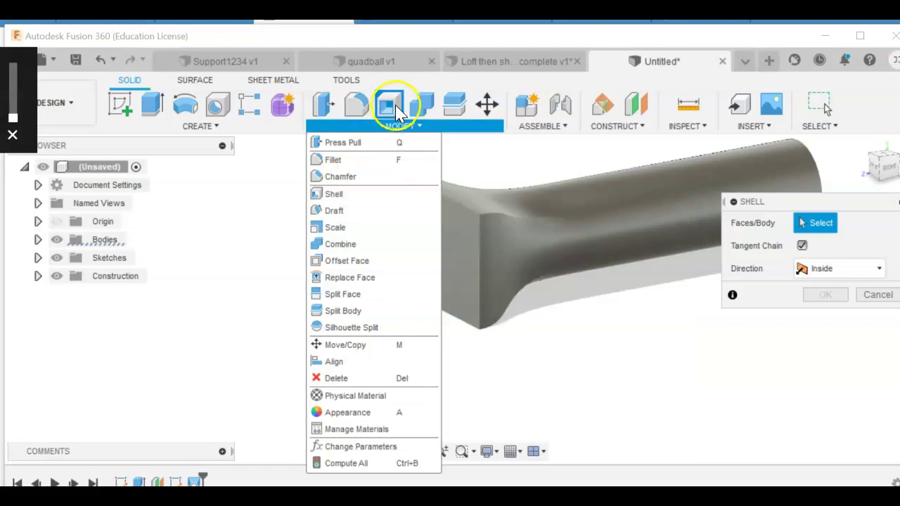
pyautogui.click(389, 105)
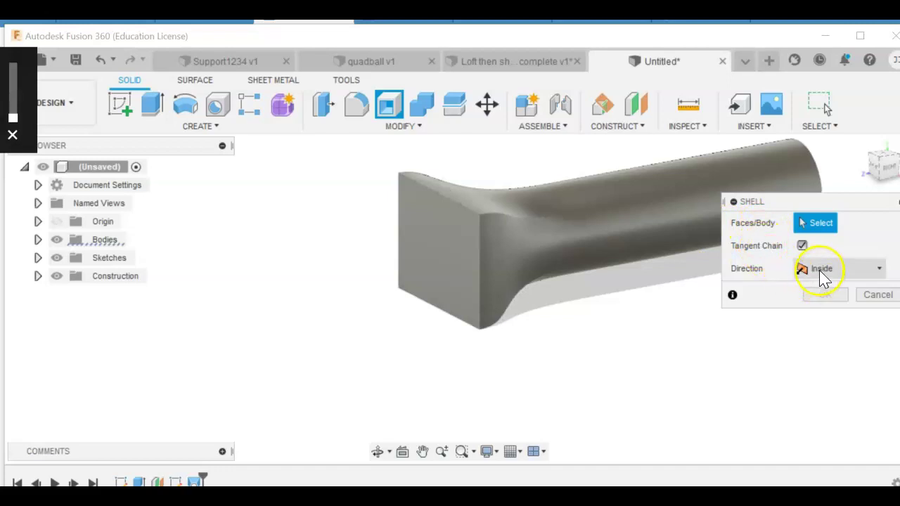
pyautogui.click(422, 234)
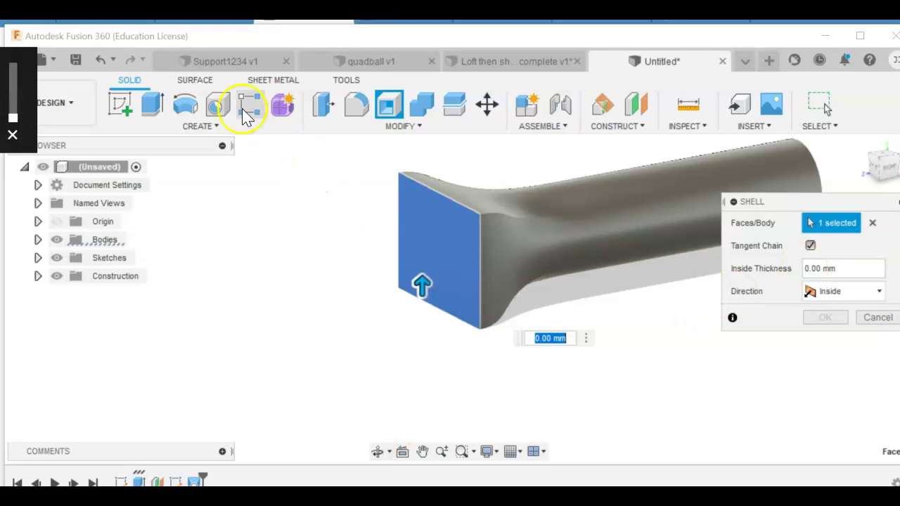
pyautogui.hotkey('alt', 'Tab')
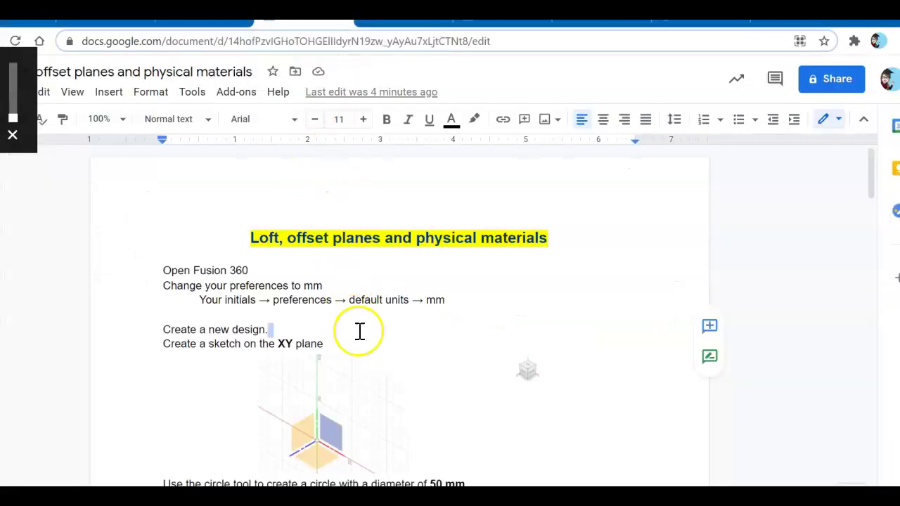
# Scroll the lesson to the Shell step (tangent chain, 1.00 mm inside thickness) and the finished funnel image.
pyautogui.scroll(-10, 358, 338)
pyautogui.scroll(-5, 364, 340)
pyautogui.scroll(-2, 364, 341)
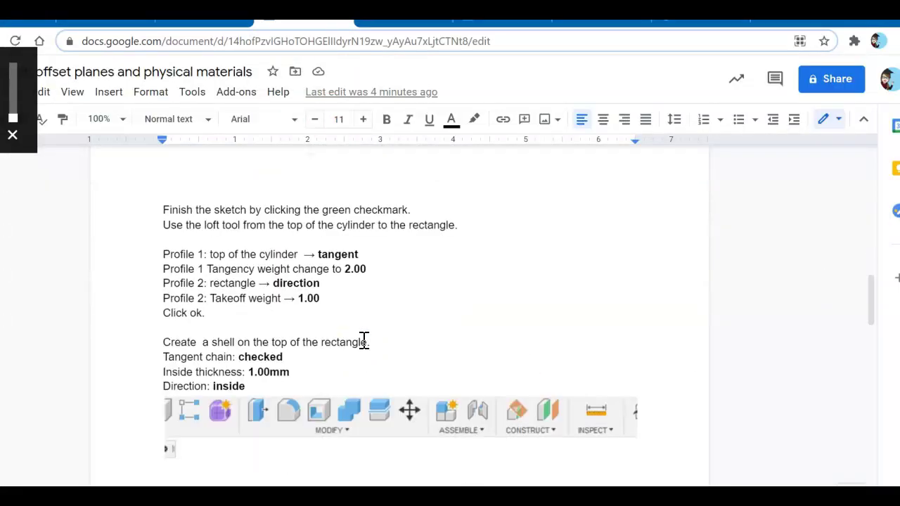
pyautogui.scroll(-1, 362, 339)
pyautogui.scroll(-2, 362, 339)
pyautogui.scroll(-1, 361, 340)
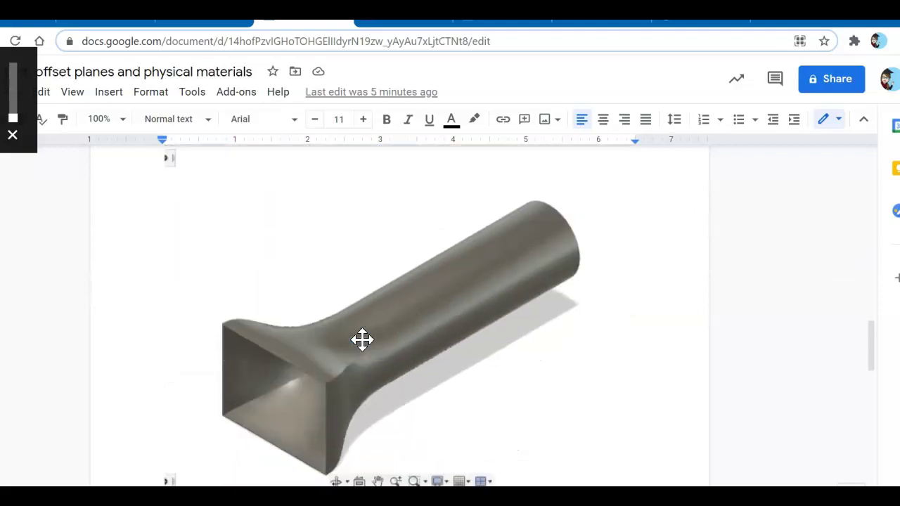
pyautogui.scroll(2, 362, 340)
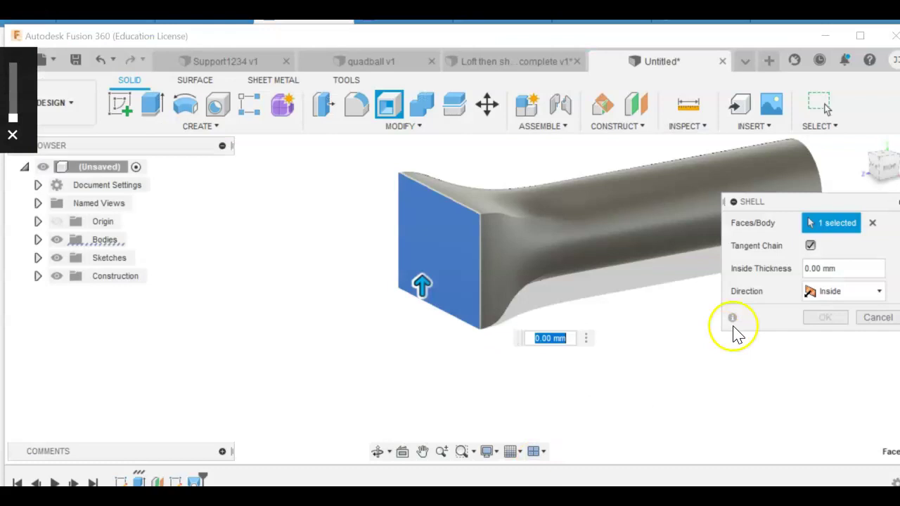
# Apply the shell at 1 mm inside thickness, then orbit into the open mouth and return Home.
pyautogui.click(835, 268)
pyautogui.write('1')
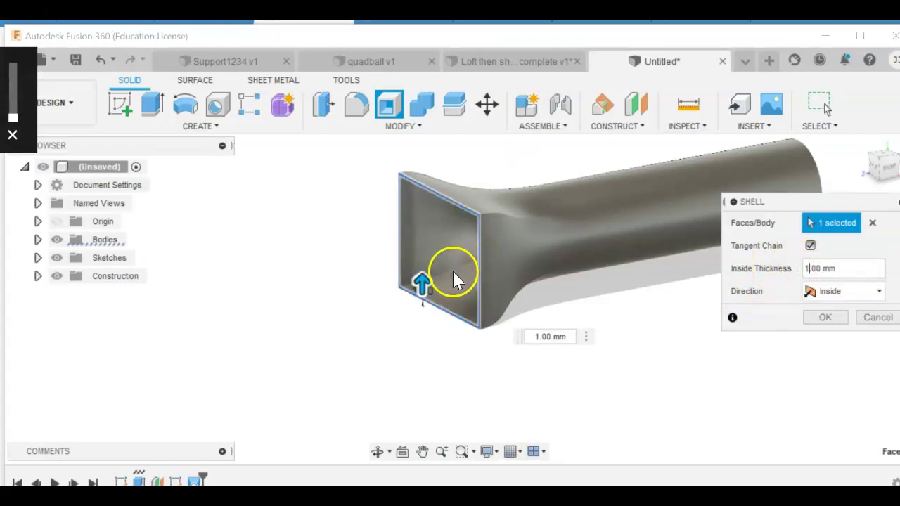
pyautogui.click(824, 320)
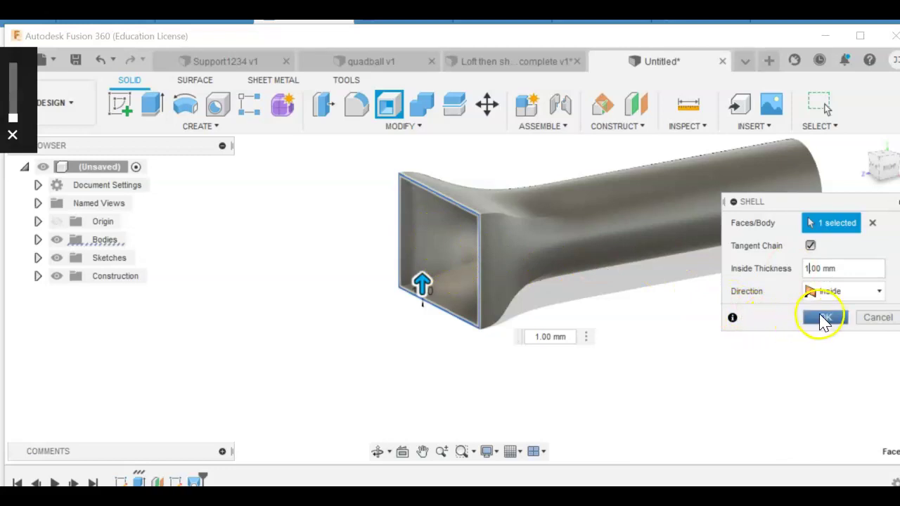
pyautogui.click(378, 451)
pyautogui.moveTo(437, 297)
pyautogui.mouseDown()
pyautogui.moveTo(525, 251)
pyautogui.moveTo(497, 265)
pyautogui.moveTo(515, 244)
pyautogui.moveTo(471, 259)
pyautogui.moveTo(530, 251)
pyautogui.moveTo(471, 260)
pyautogui.mouseUp()
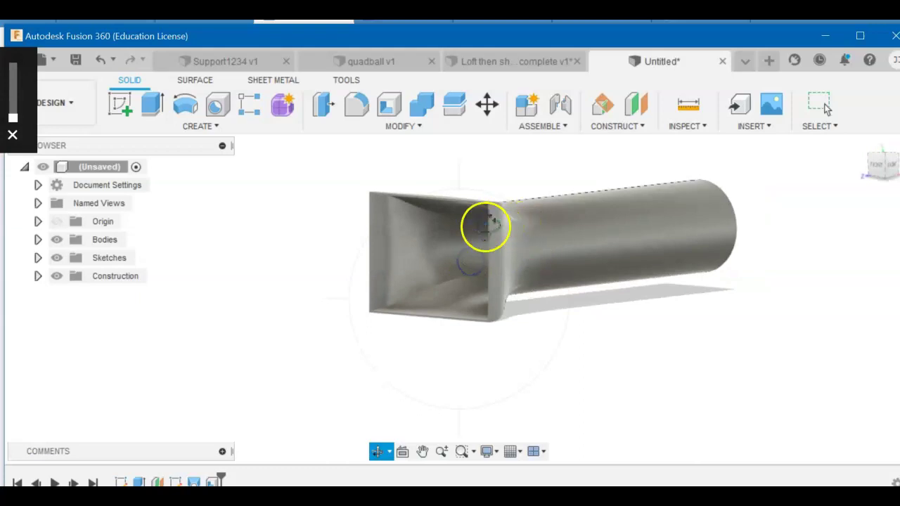
pyautogui.press('Escape')
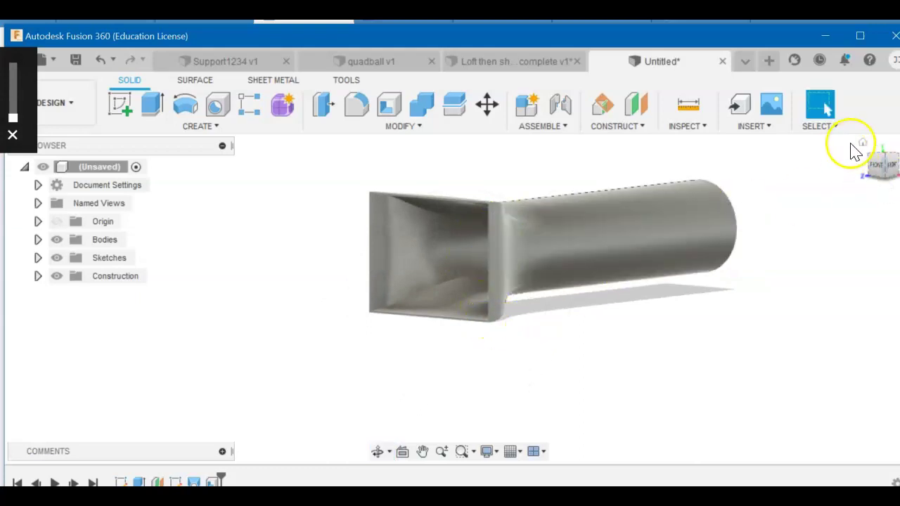
pyautogui.click(865, 144)
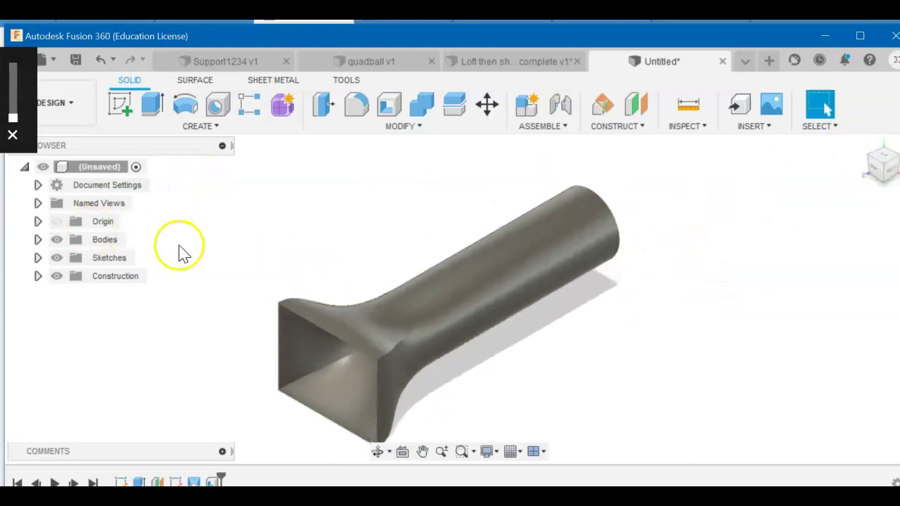
pyautogui.scroll(3, 376, 285)
pyautogui.scroll(-3, 376, 285)
pyautogui.scroll(-2, 378, 288)
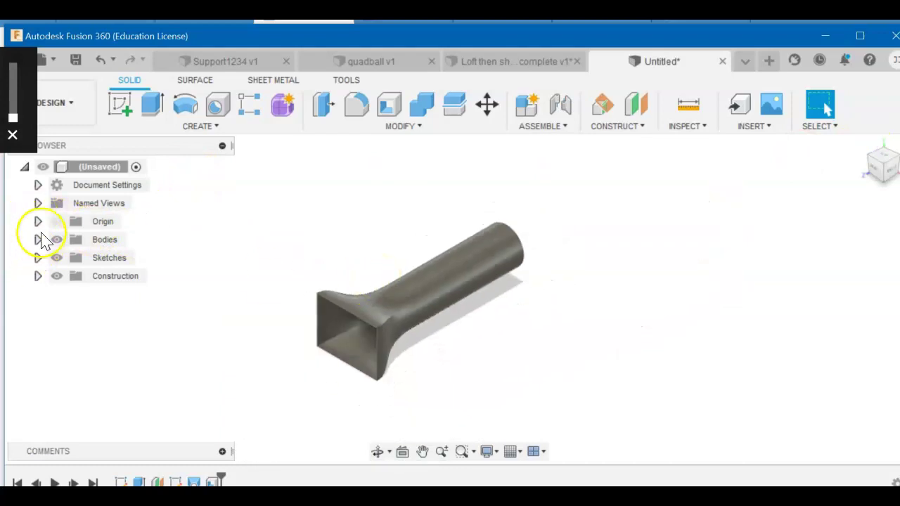
# Expand Bodies and check Body1's properties: Steel, 321.532 g mass, 4.096E+04 mm³ volume.
pyautogui.click(38, 240)
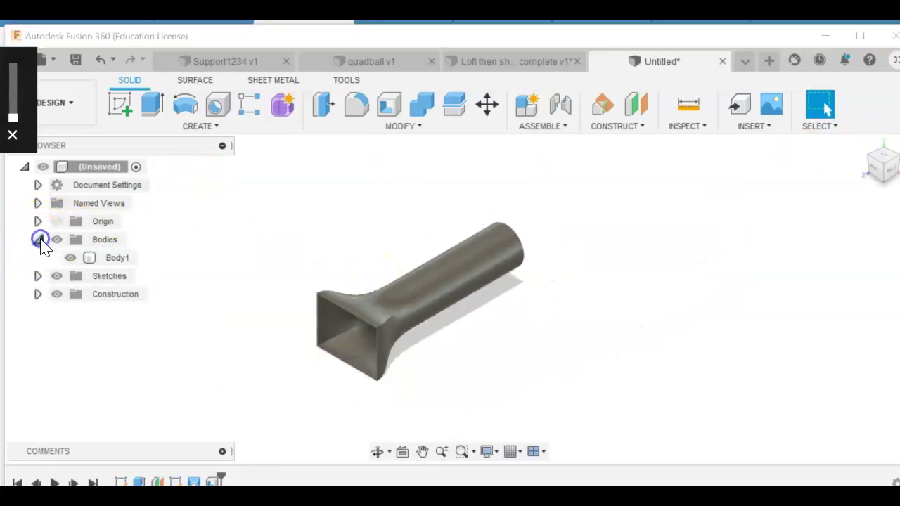
pyautogui.rightClick(116, 262)
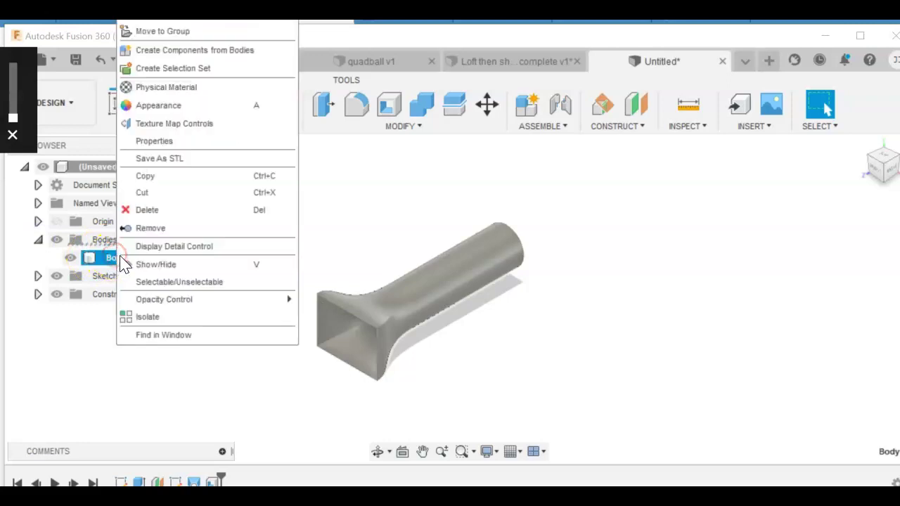
pyautogui.click(150, 138)
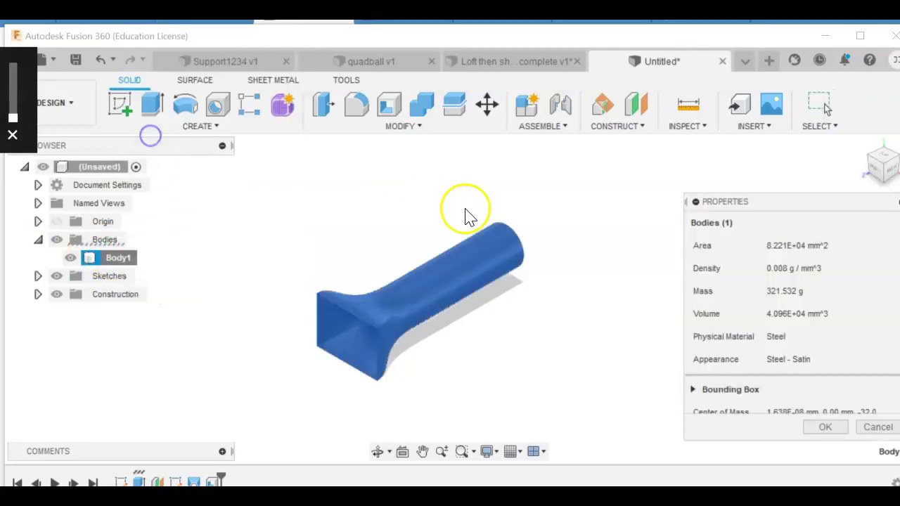
pyautogui.click(879, 427)
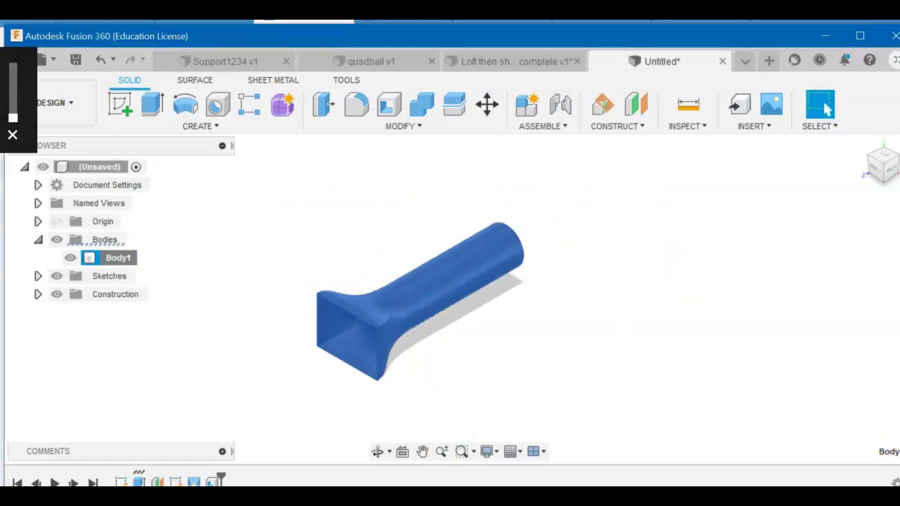
# Launch the Sticky Notes app by searching 'stick' in Windows search.
pyautogui.press('super')
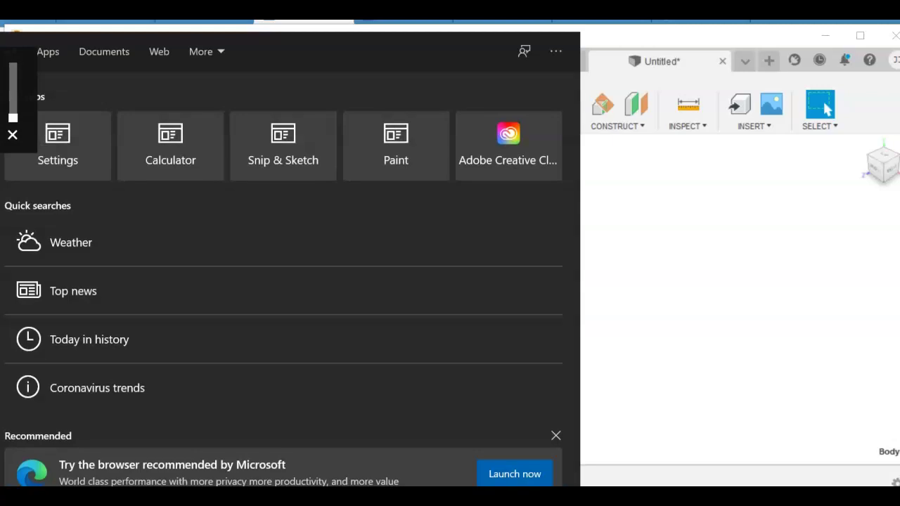
pyautogui.write('stick')
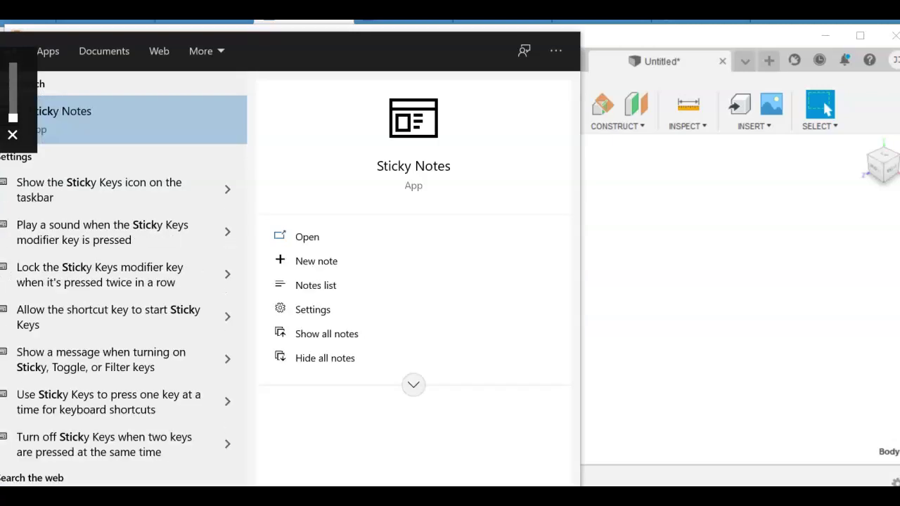
pyautogui.click(429, 179)
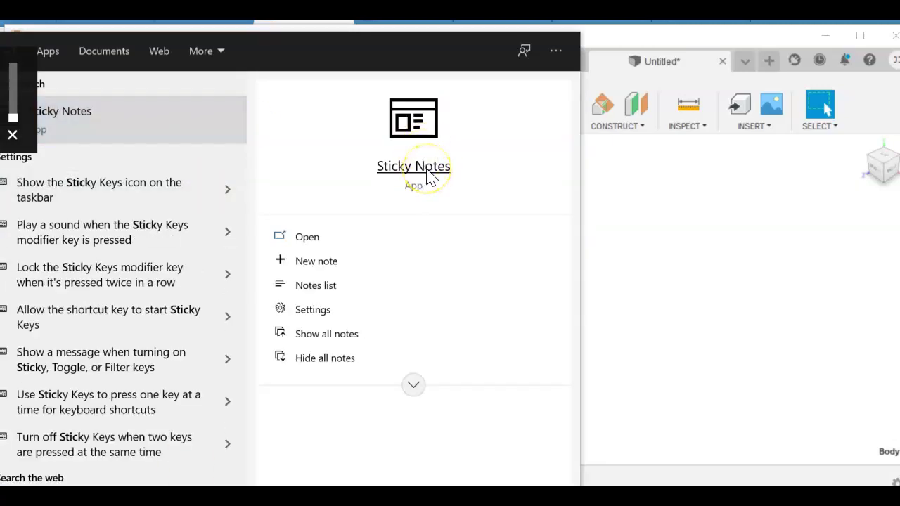
pyautogui.click(399, 176)
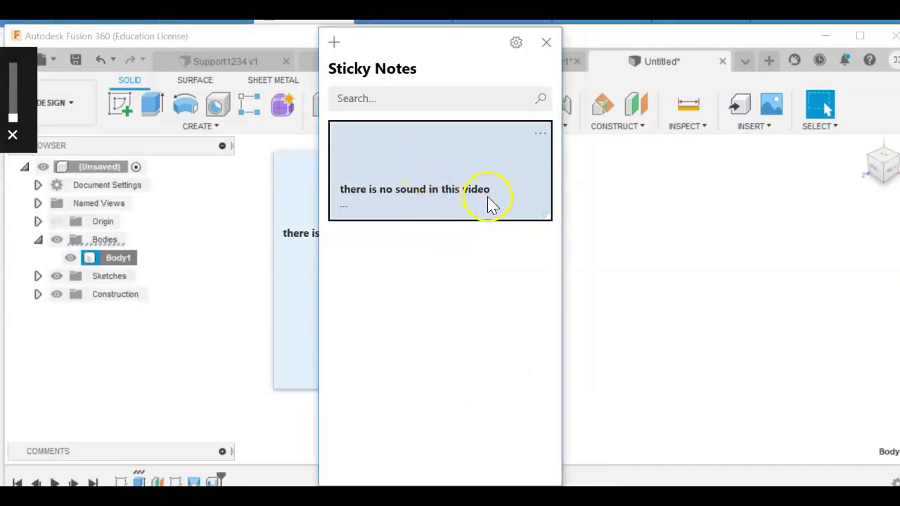
# Select the note's old sound message and start typing the replacement 'Thanks for watching!'.
pyautogui.doubleClick(488, 191)
pyautogui.moveTo(448, 256); pyautogui.dragTo(278, 232)
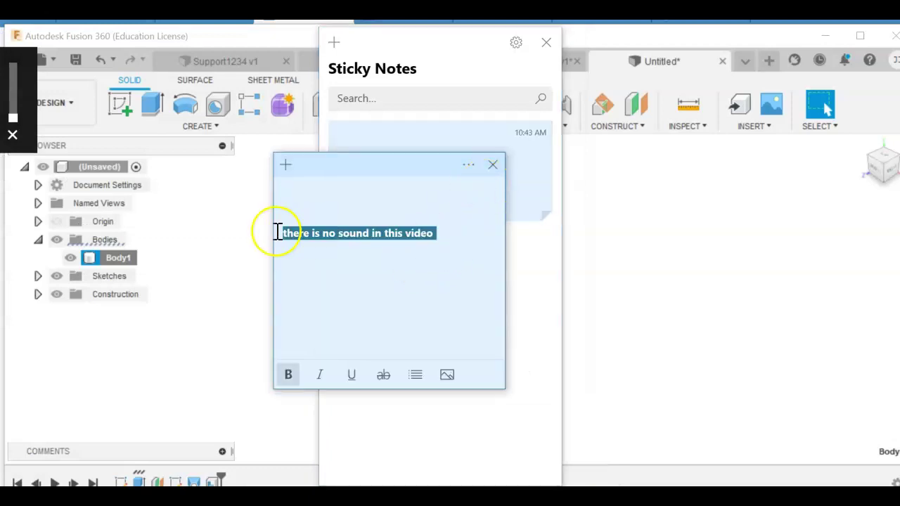
pyautogui.write('Thanks for')
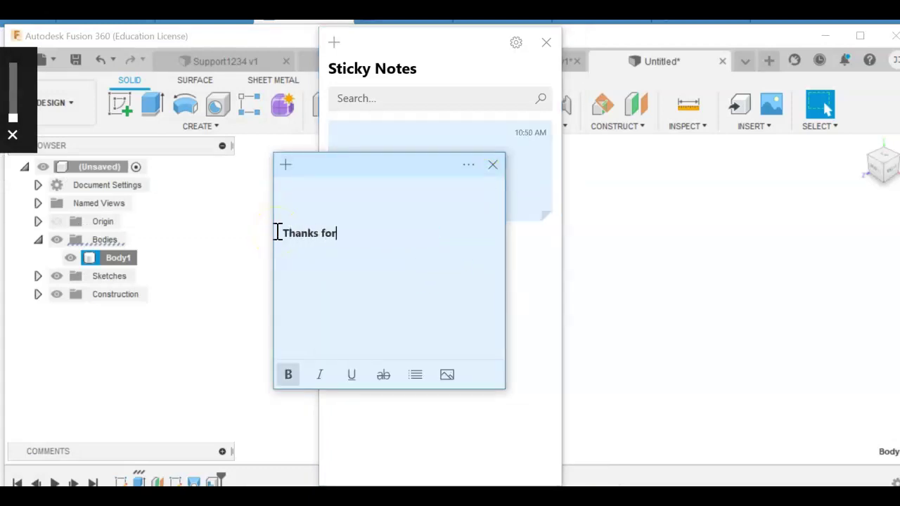